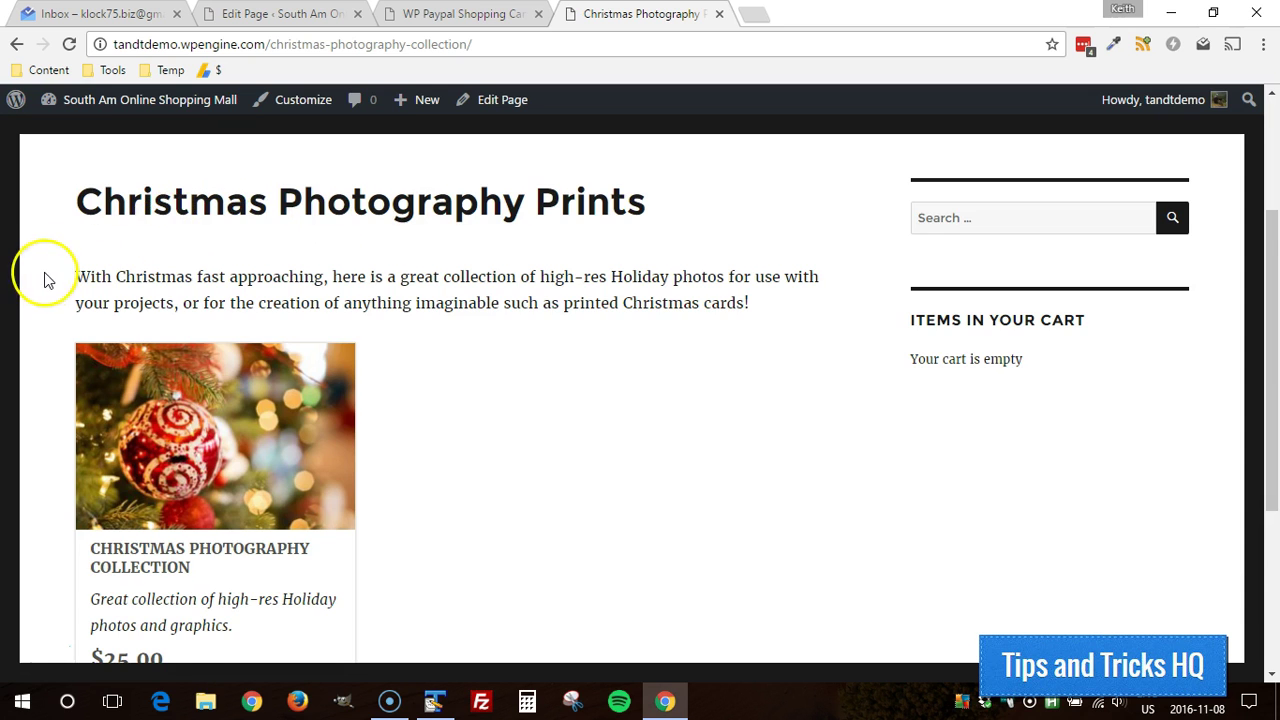
# - Add the Christmas Photography Collection to the cart and check the cart total
pyautogui.scroll(-1, 43, 294)
pyautogui.scroll(-1, 45, 304)
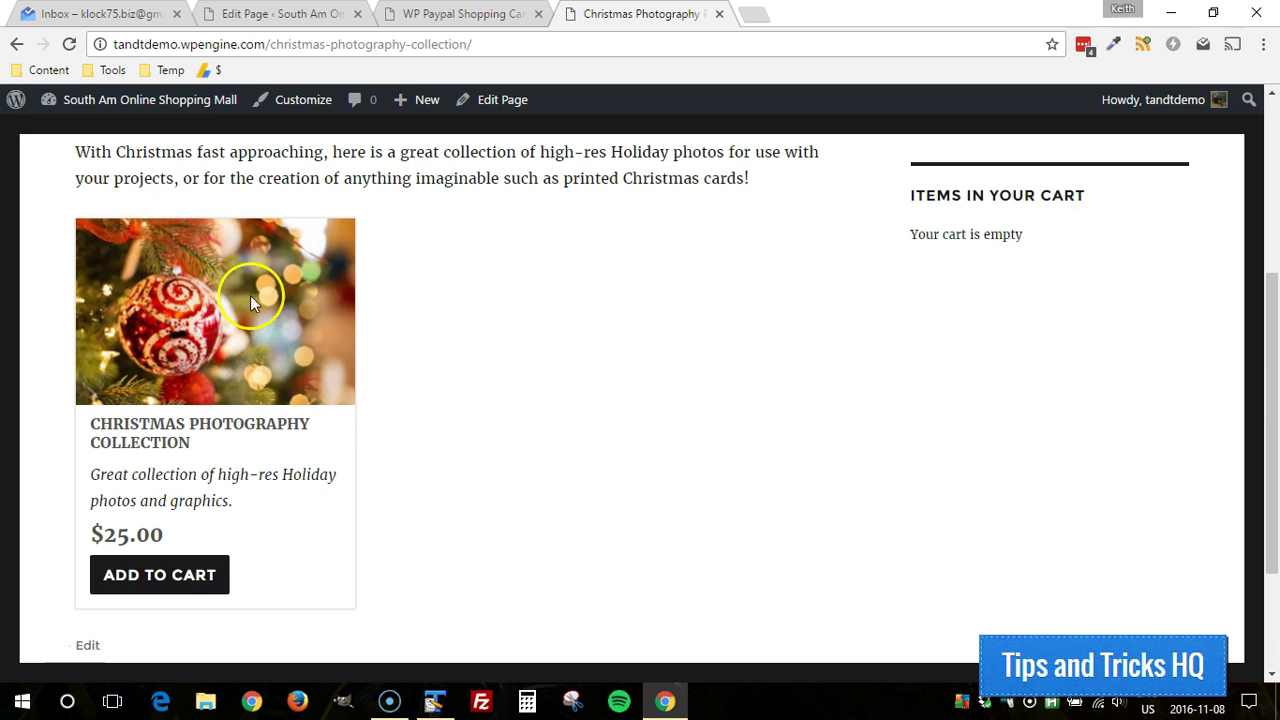
pyautogui.scroll(-1, 322, 288)
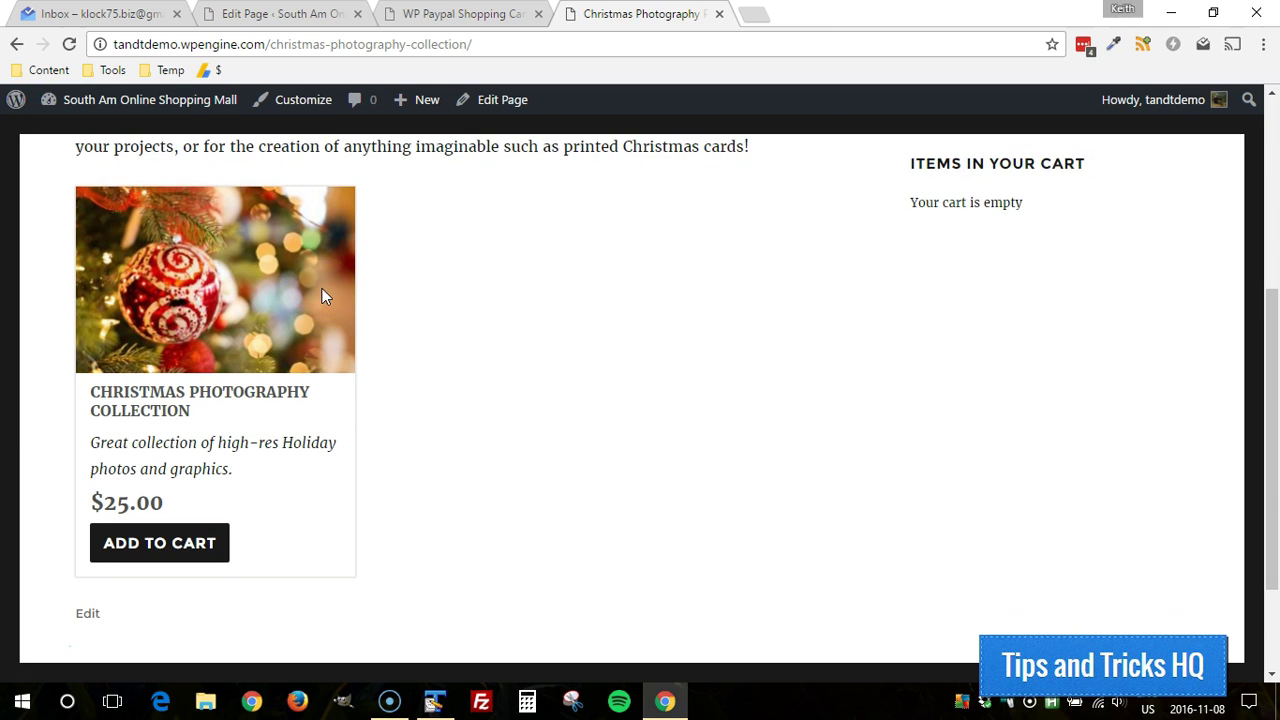
pyautogui.click(188, 542)
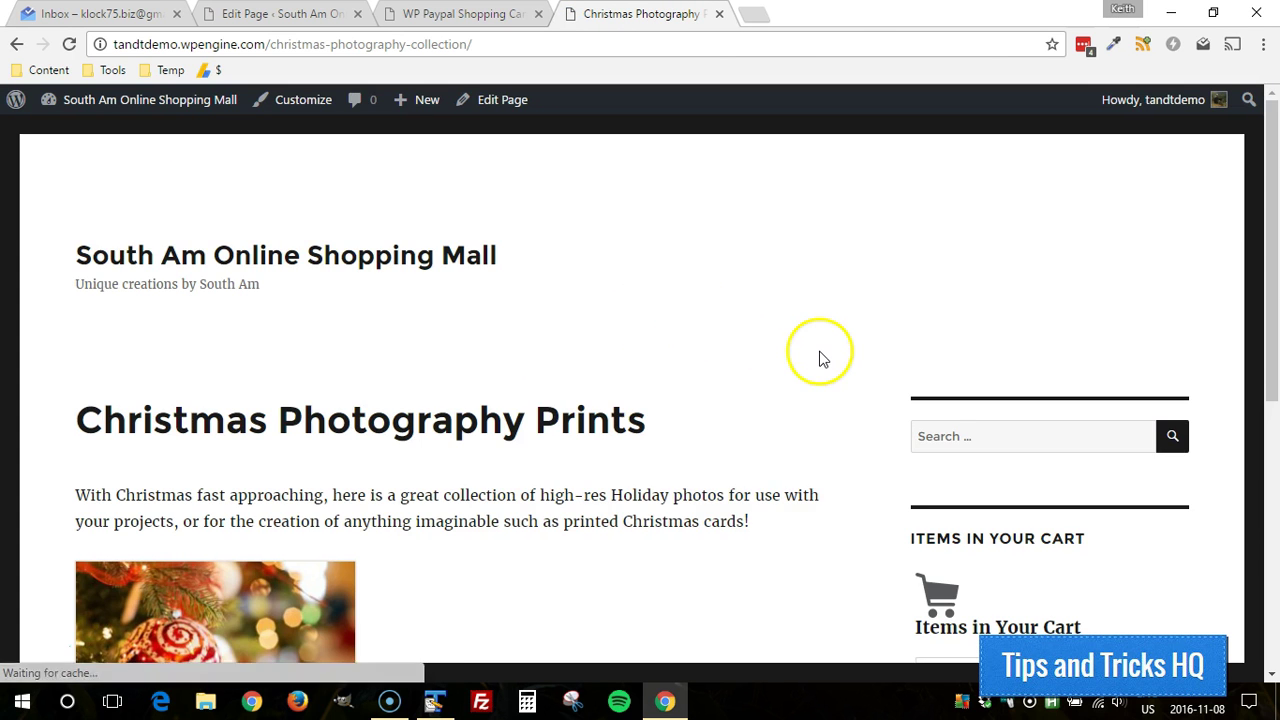
pyautogui.scroll(-2, 820, 358)
pyautogui.scroll(-4, 820, 358)
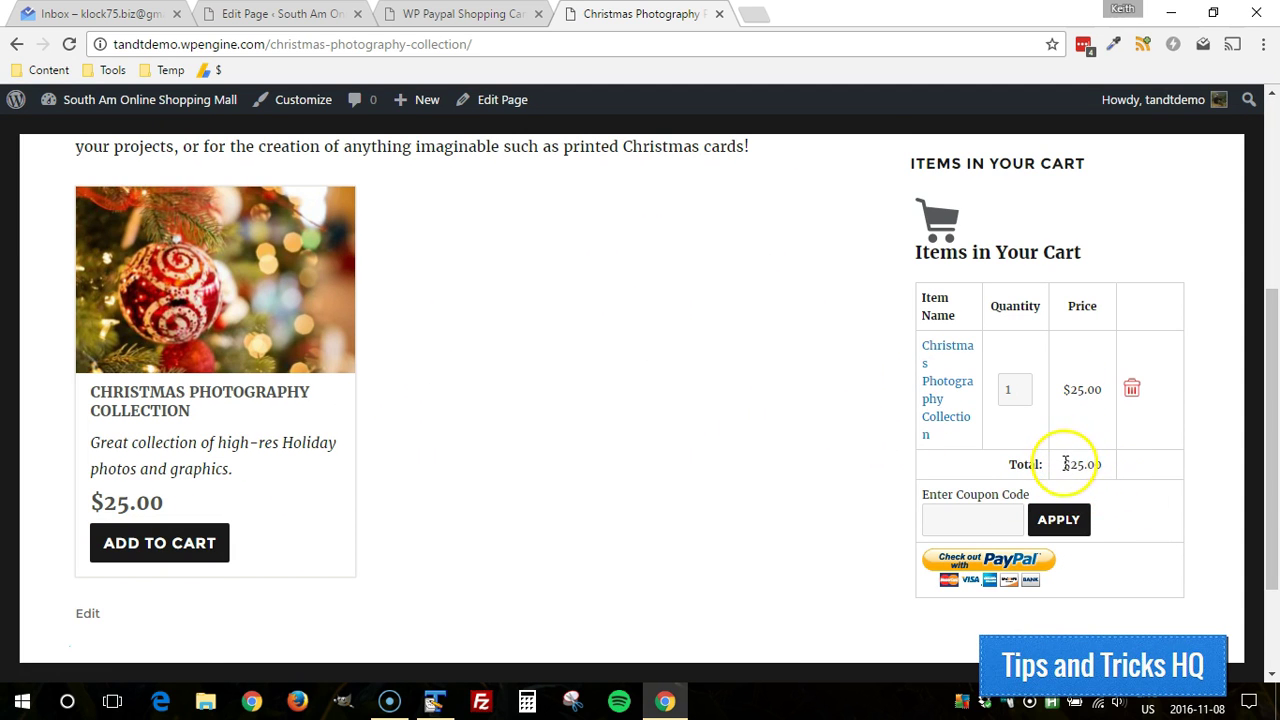
pyautogui.moveTo(1063, 464); pyautogui.dragTo(1107, 462)
# - Remove the Christmas Photography Collection from the cart
pyautogui.click(1131, 389)
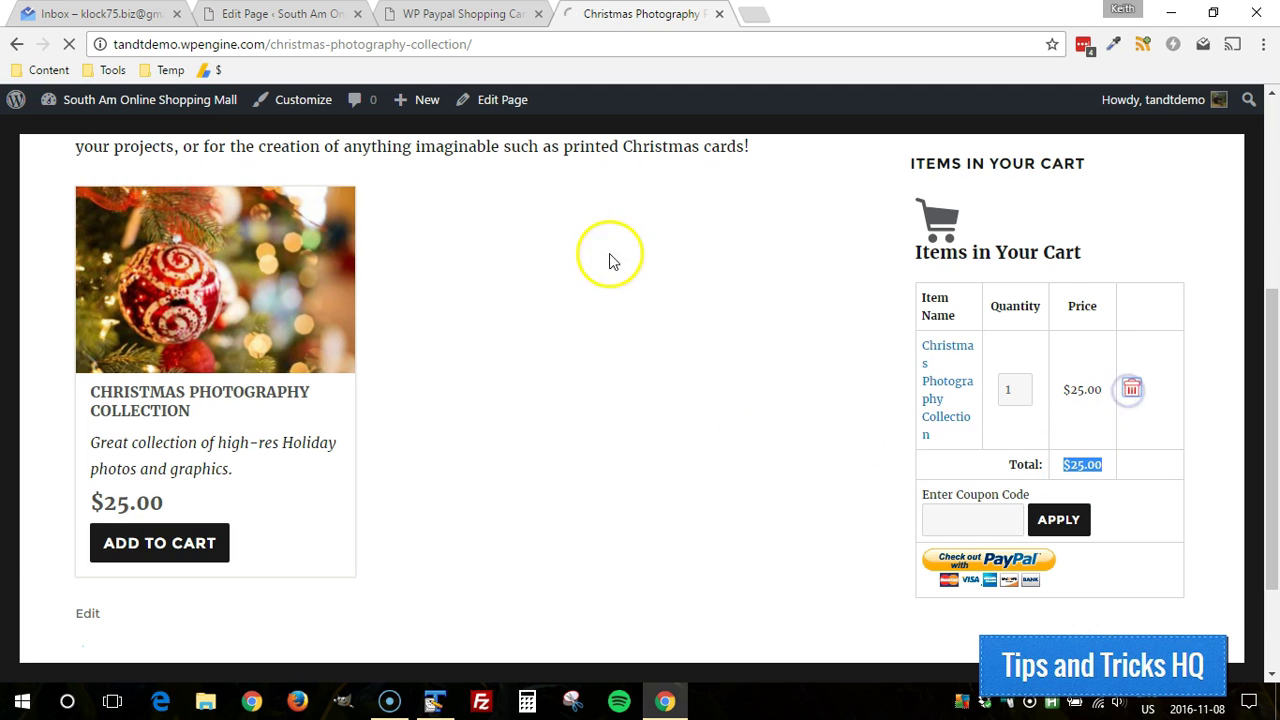
pyautogui.click(527, 44)
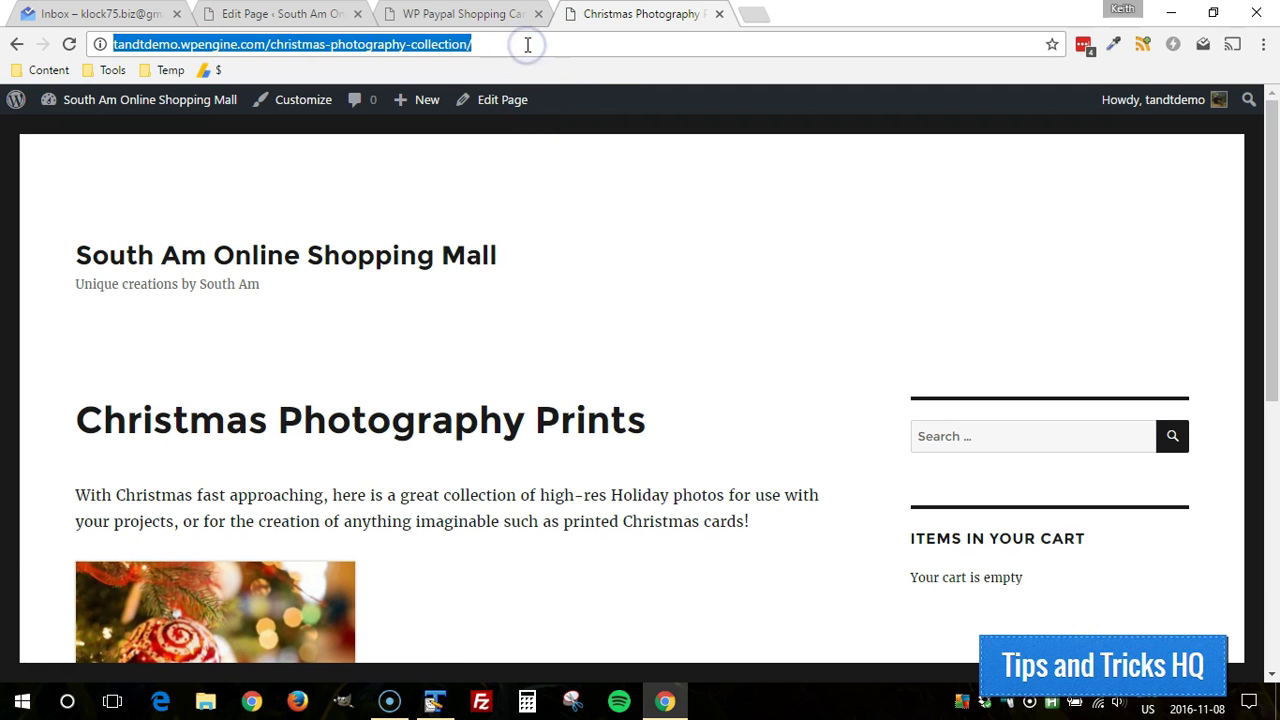
# - Add shipping="10" to the end of the wp_cart_display_product shortcode on the Christmas Photography Prints page and update the page
pyautogui.click(298, 12)
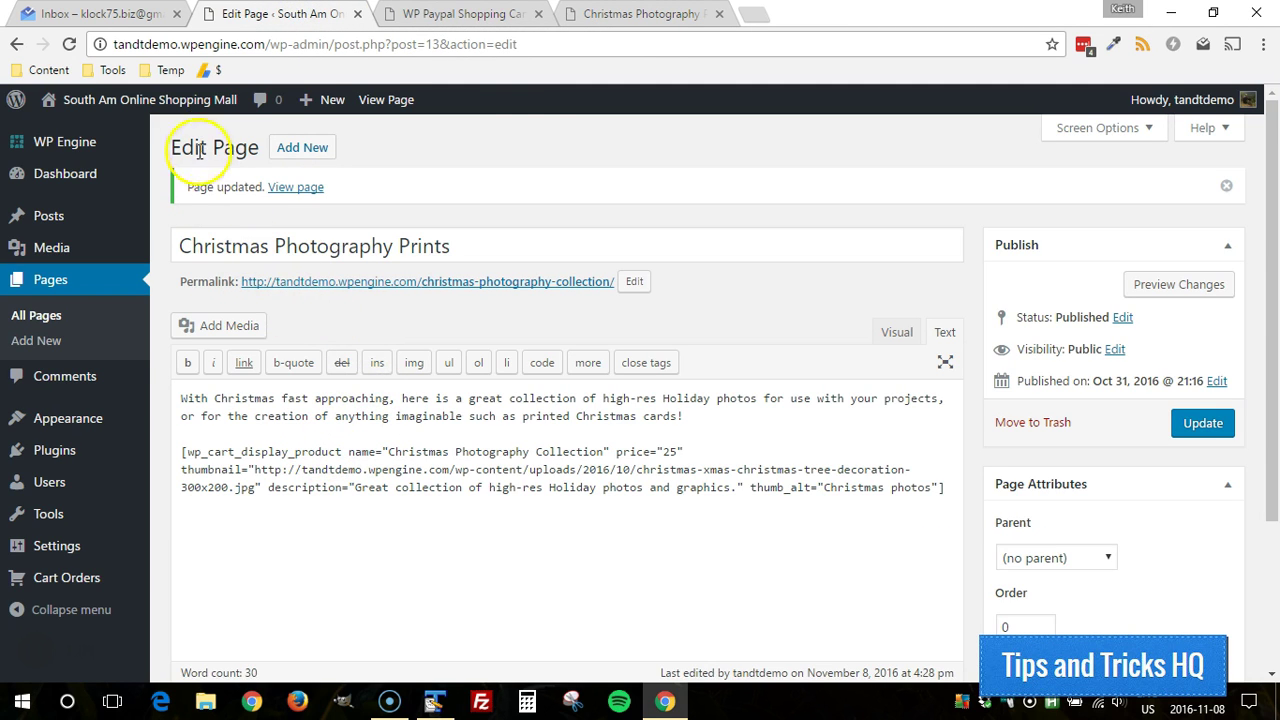
pyautogui.click(636, 12)
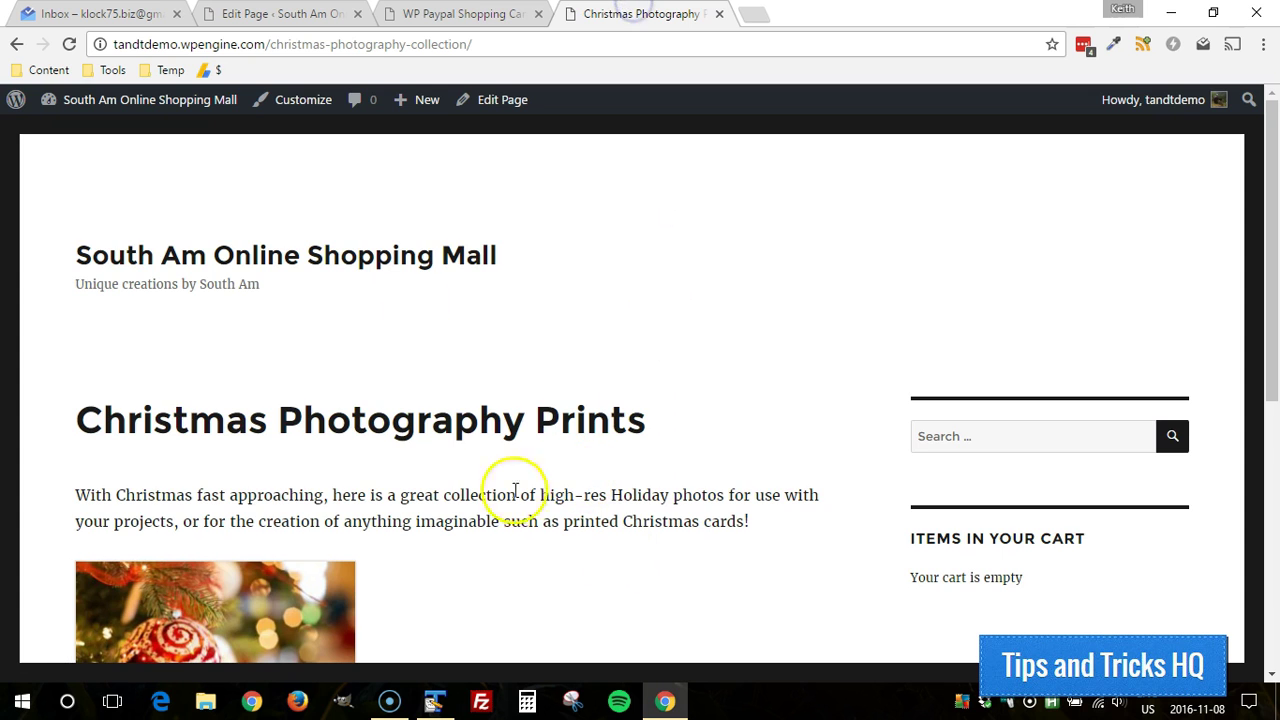
pyautogui.scroll(-1, 504, 341)
pyautogui.hotkey('ctrl', '2')
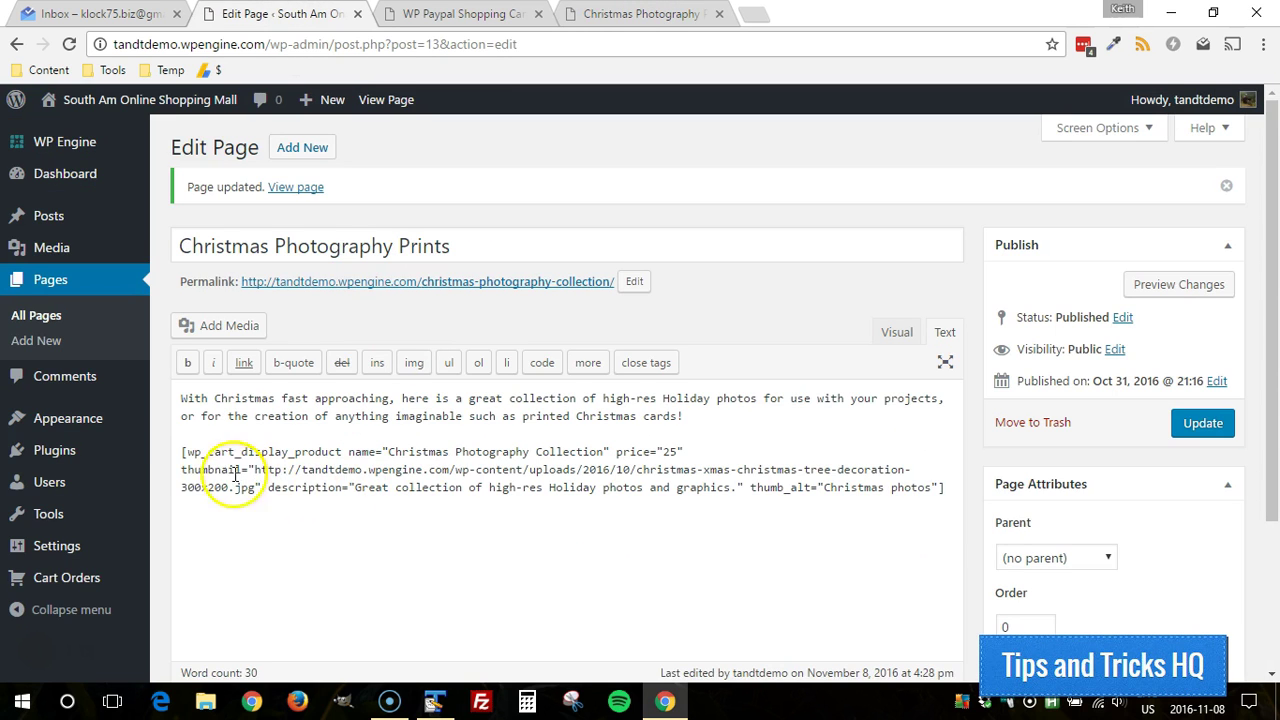
pyautogui.moveTo(183, 455); pyautogui.dragTo(943, 491)
pyautogui.click(906, 488)
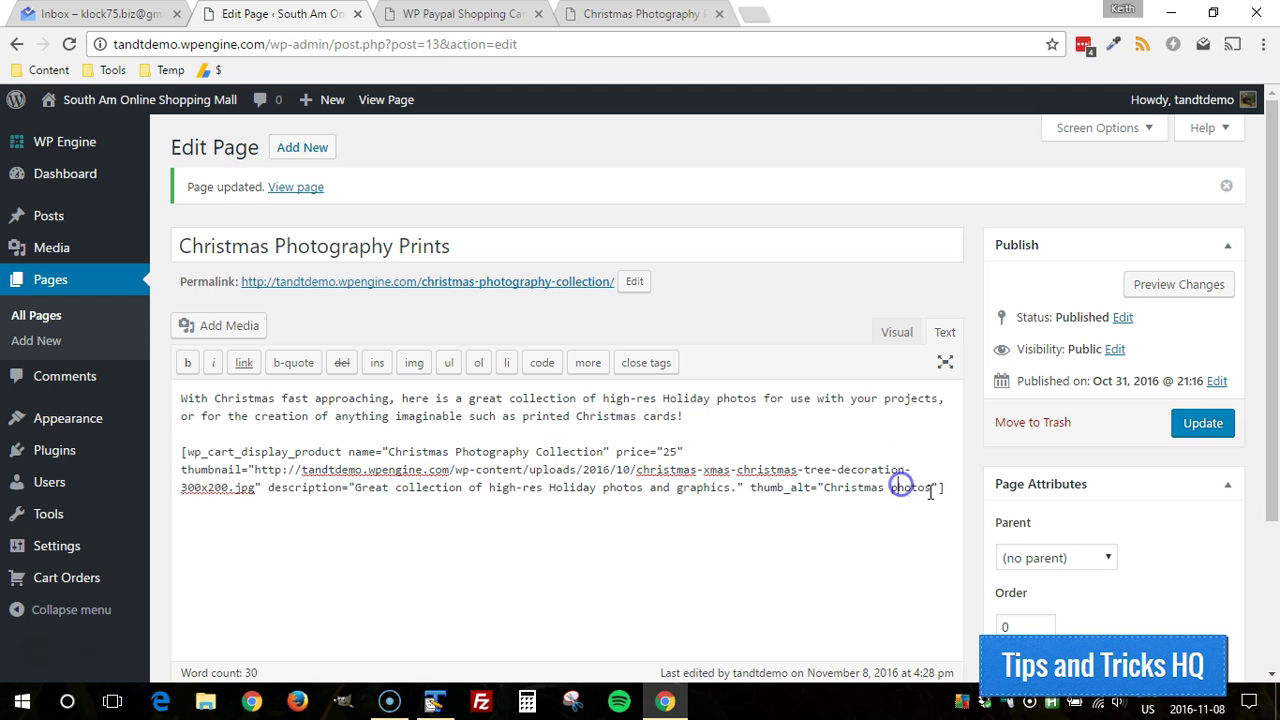
pyautogui.moveTo(186, 451); pyautogui.dragTo(343, 448)
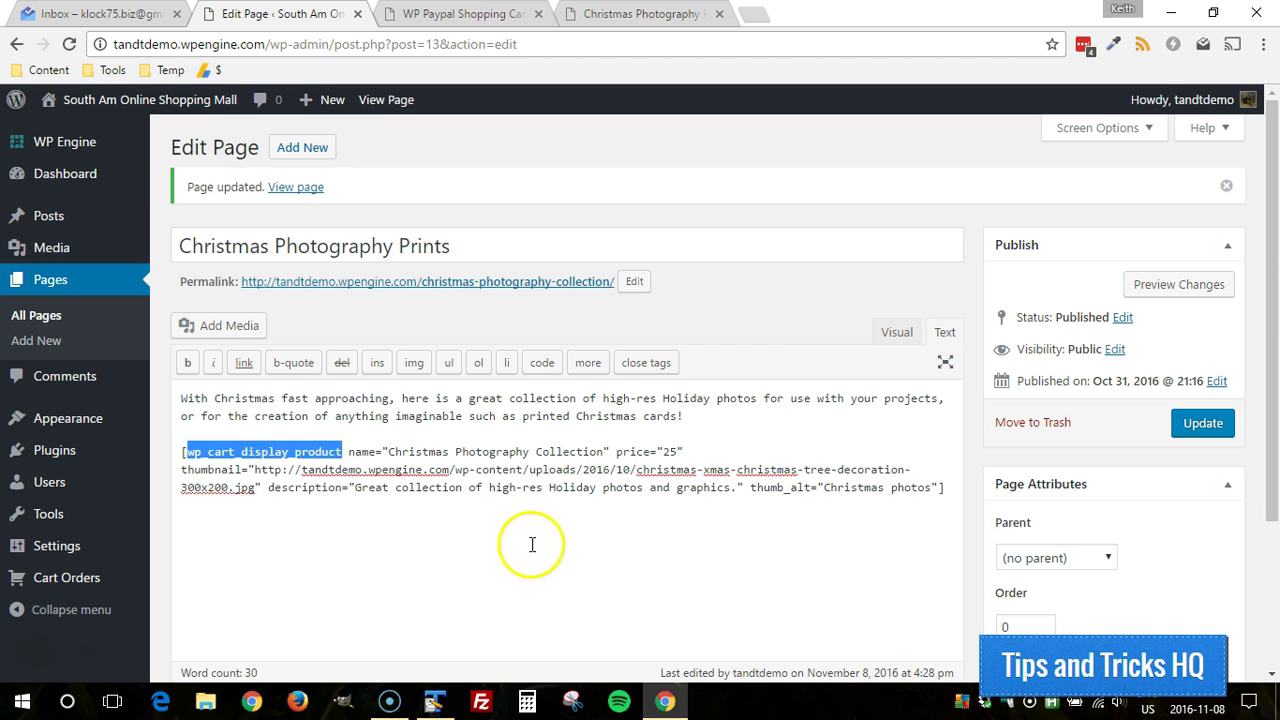
pyautogui.click(936, 487)
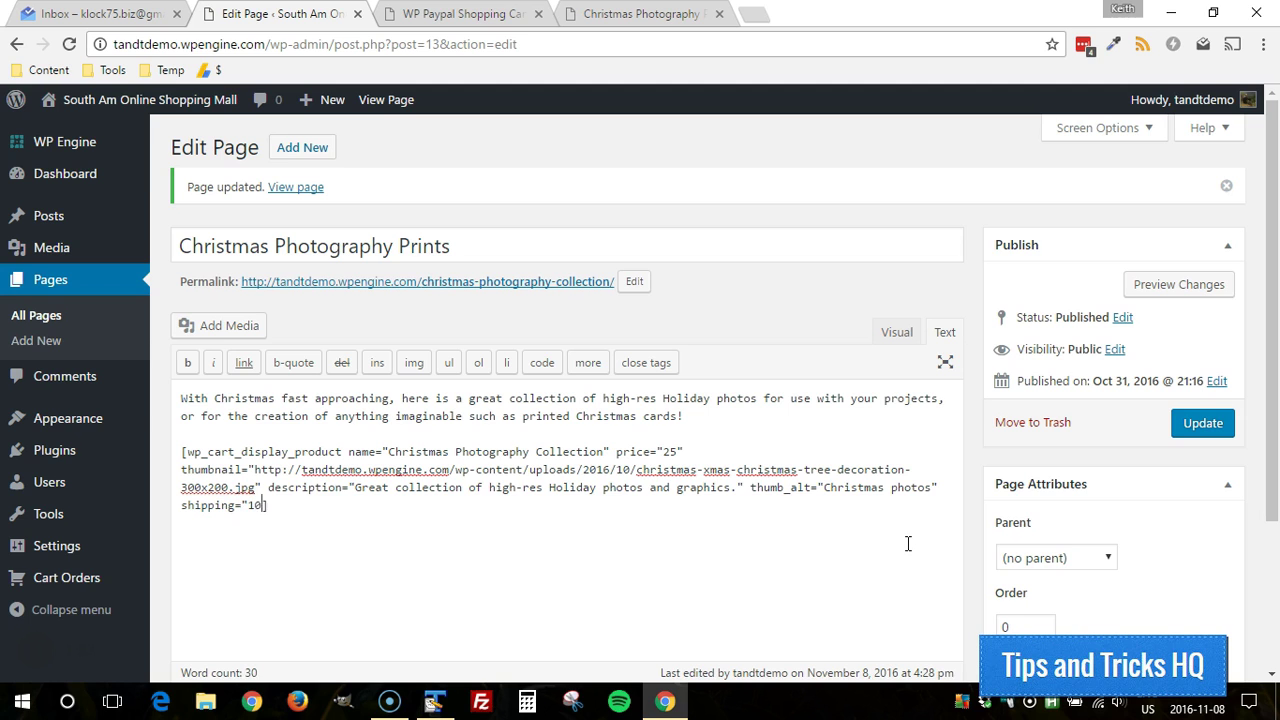
pyautogui.click(1196, 423)
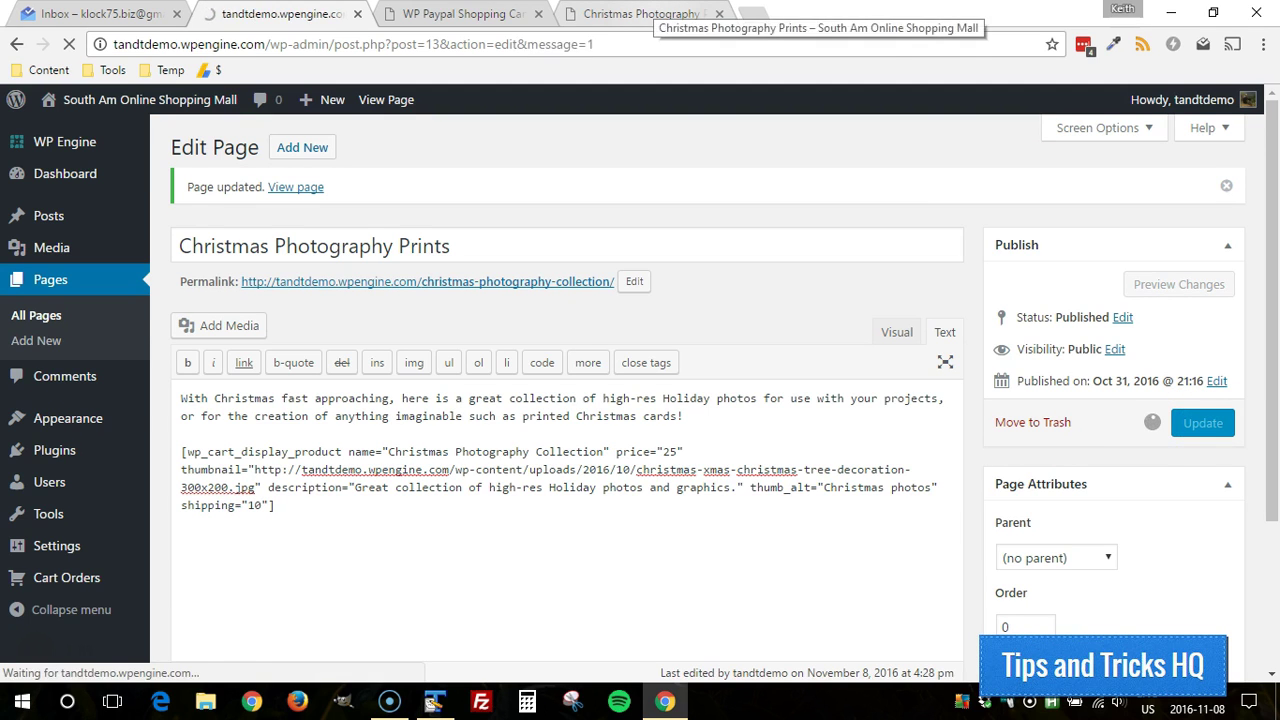
# - Reload the live Christmas Photography Prints page, add the product to the cart and check the shipping charge
pyautogui.click(640, 14)
pyautogui.click(76, 47)
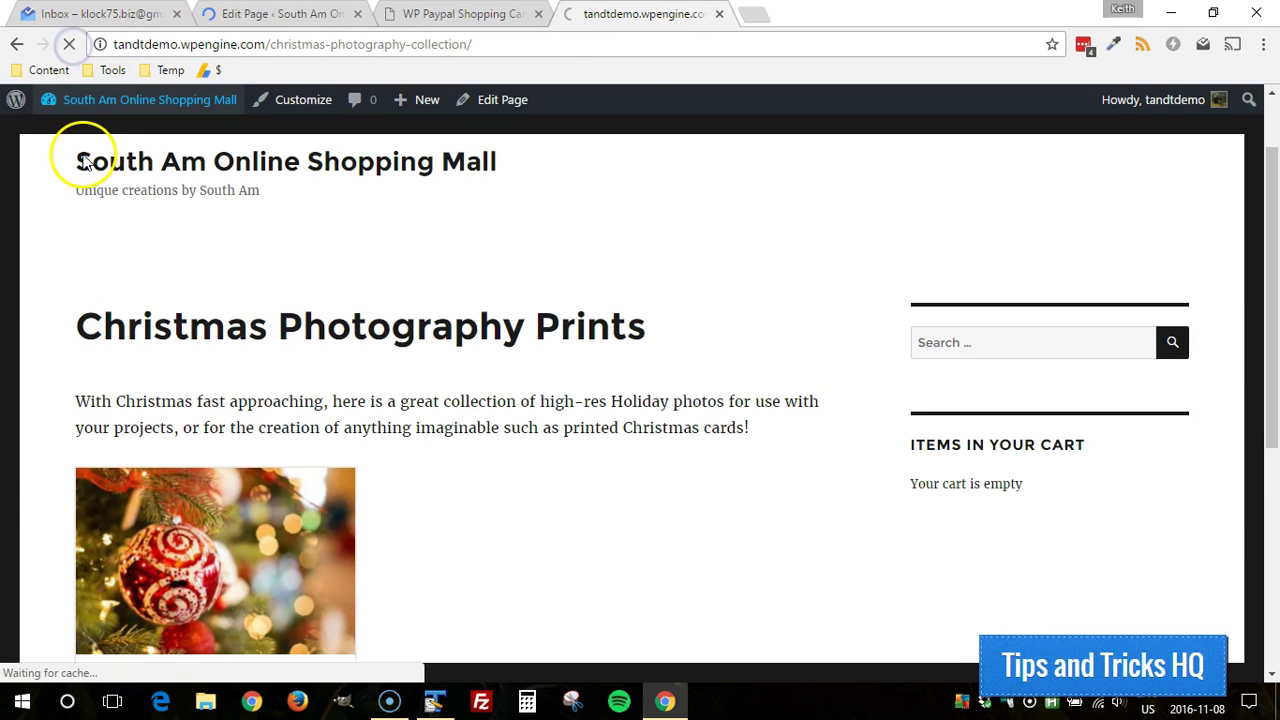
pyautogui.click(67, 47)
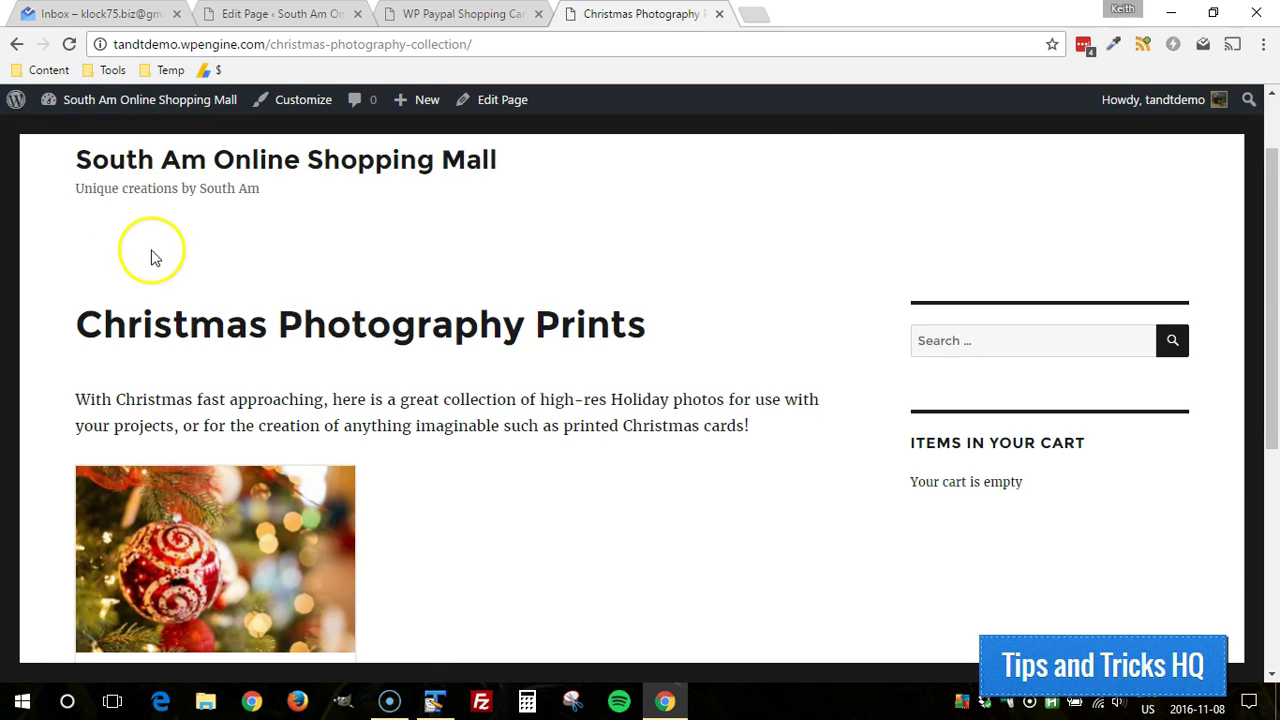
pyautogui.scroll(-3, 149, 255)
pyautogui.click(145, 511)
pyautogui.scroll(-4, 851, 460)
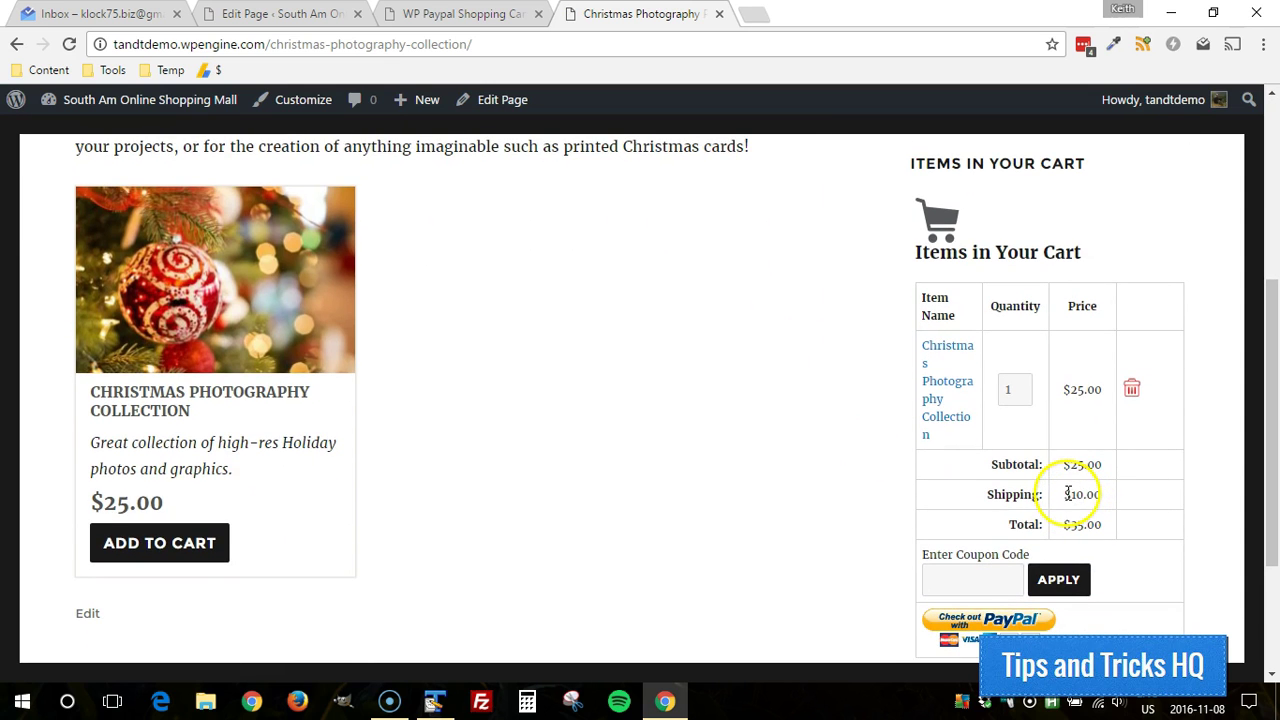
pyautogui.moveTo(1065, 494); pyautogui.dragTo(1102, 500)
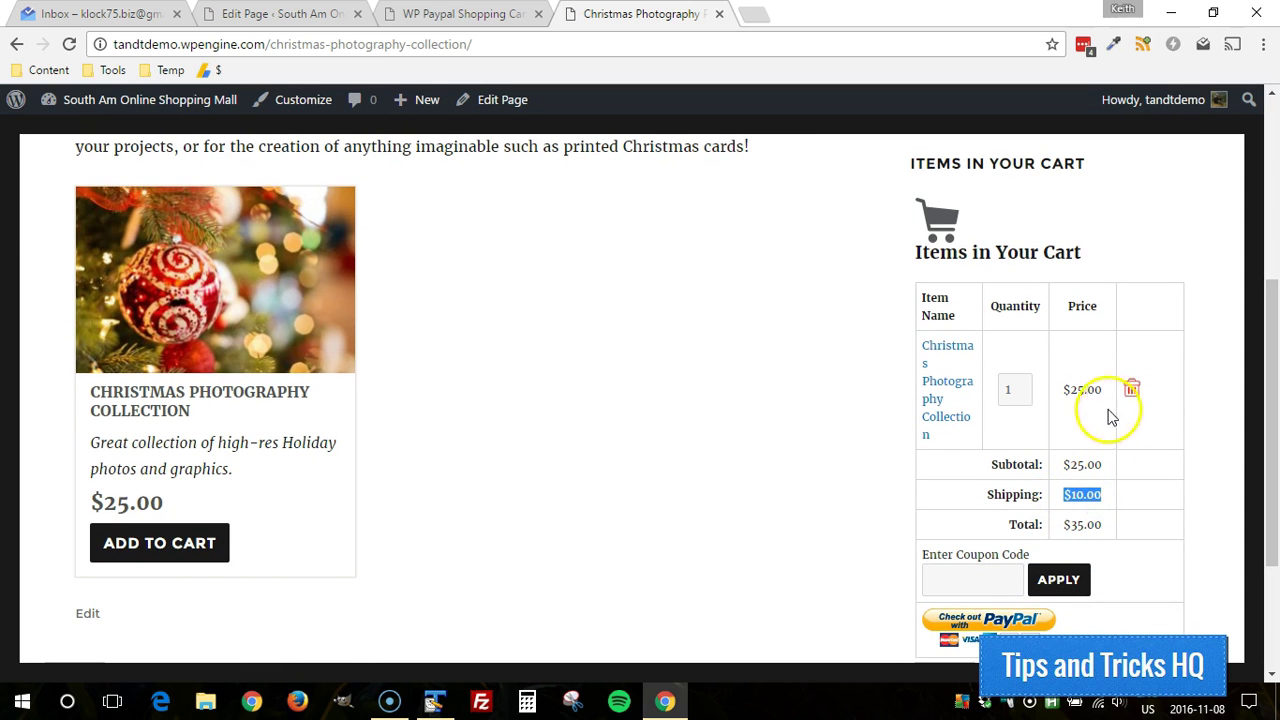
# - Empty the cart again and reload the product page from its plain address
pyautogui.click(1131, 389)
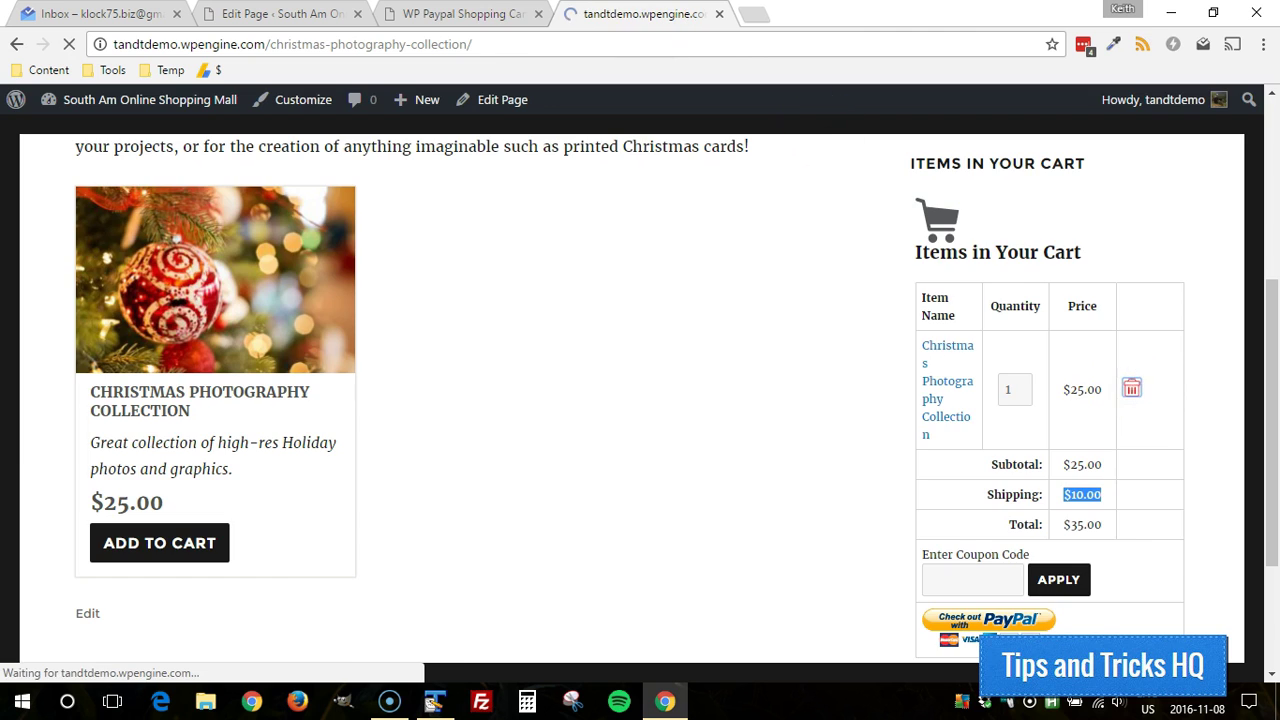
pyautogui.click(492, 44)
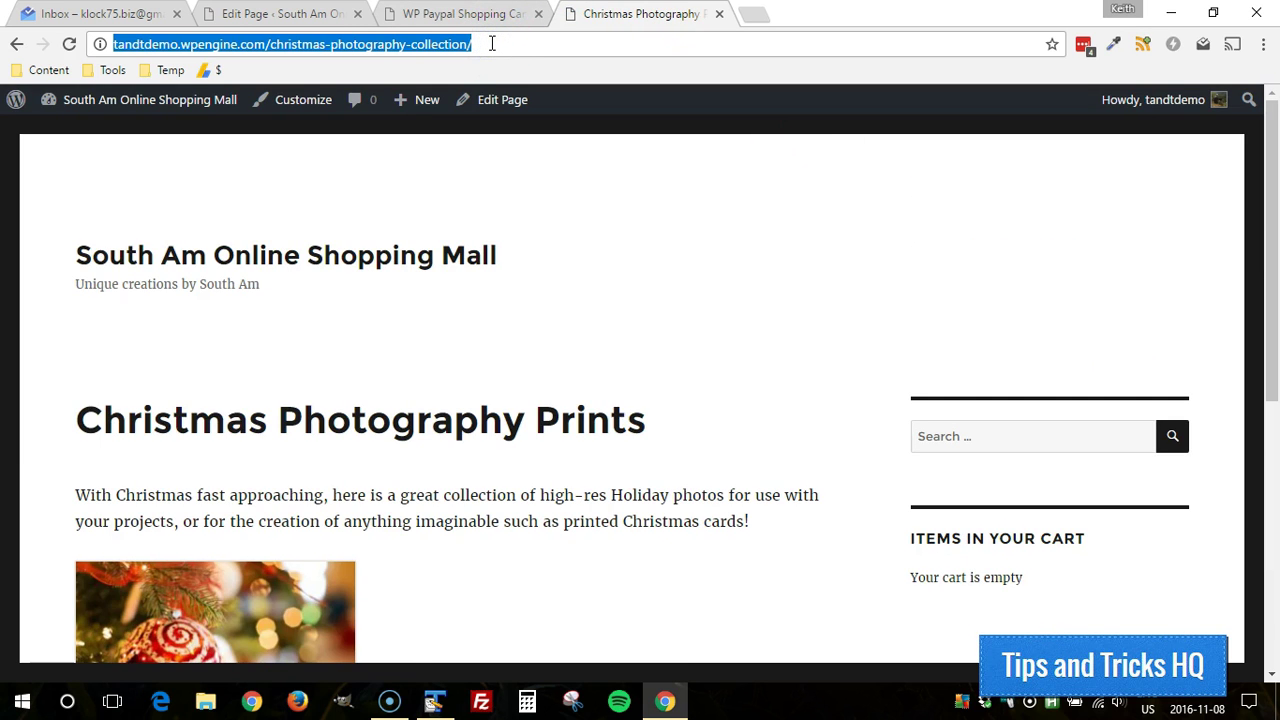
pyautogui.press('Return')
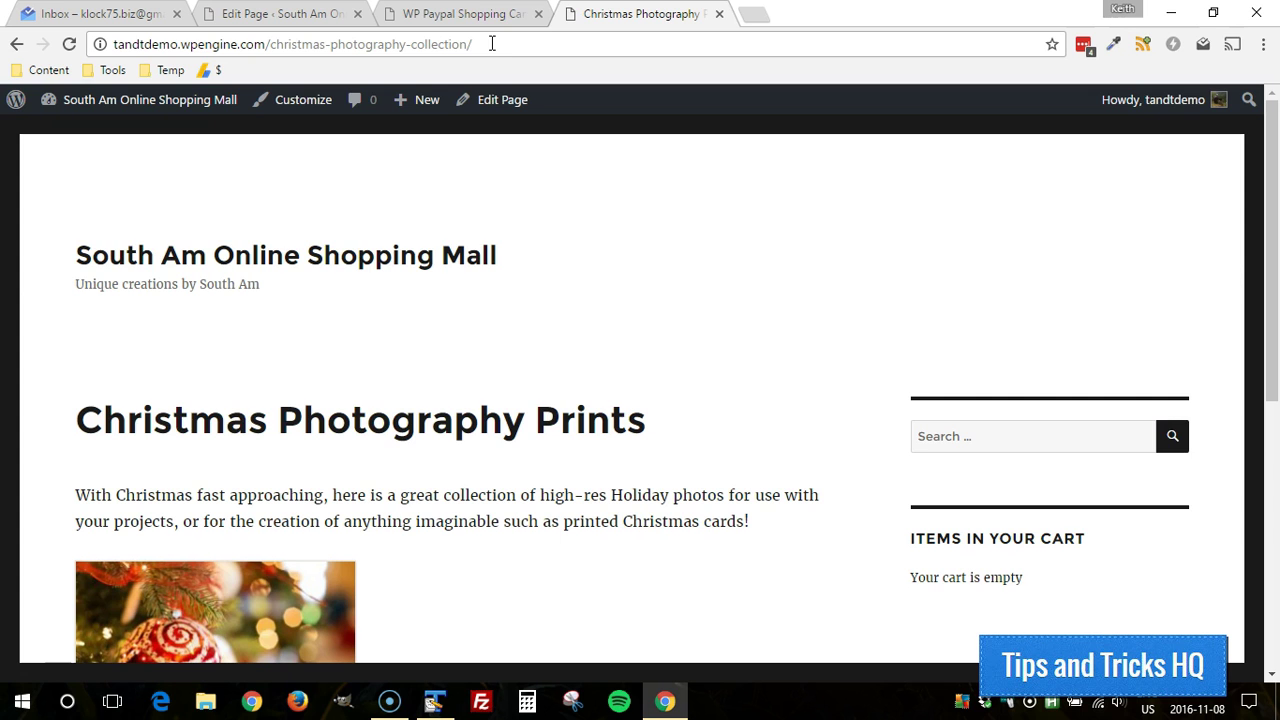
# - Delete the shipping attribute from the product shortcode in the page editor and update the page
pyautogui.click(285, 14)
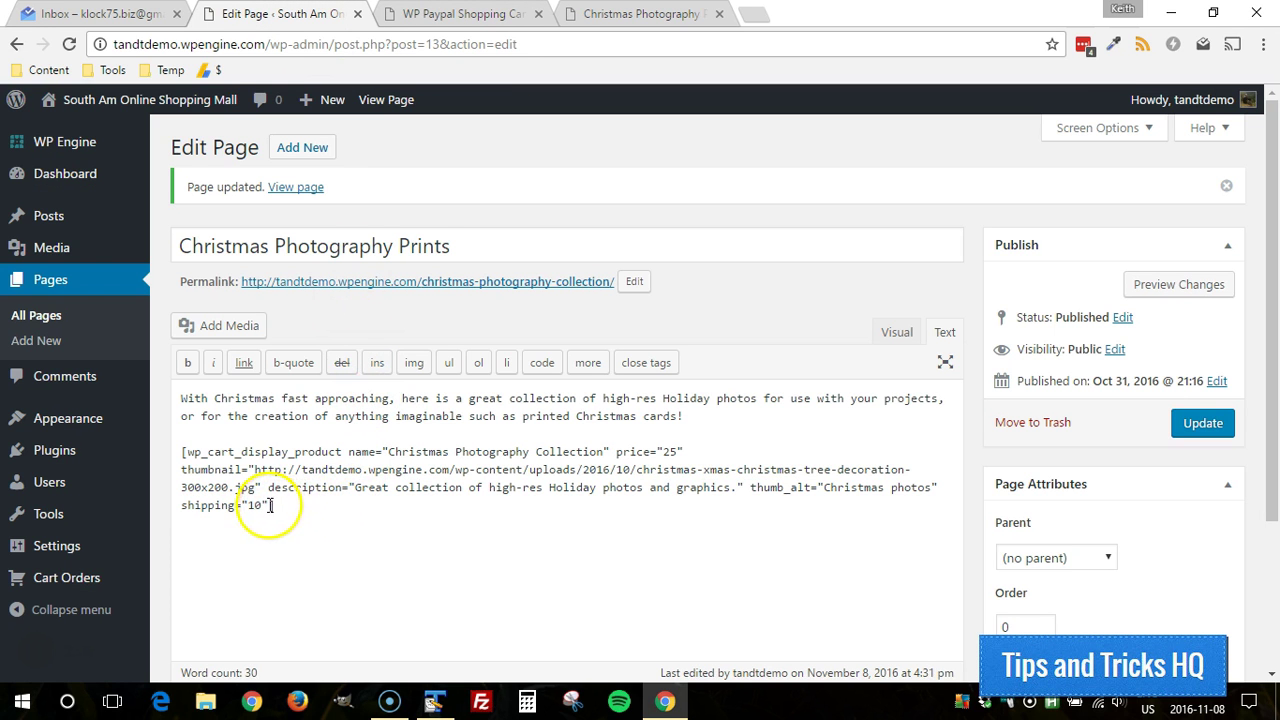
pyautogui.moveTo(268, 506); pyautogui.dragTo(186, 507)
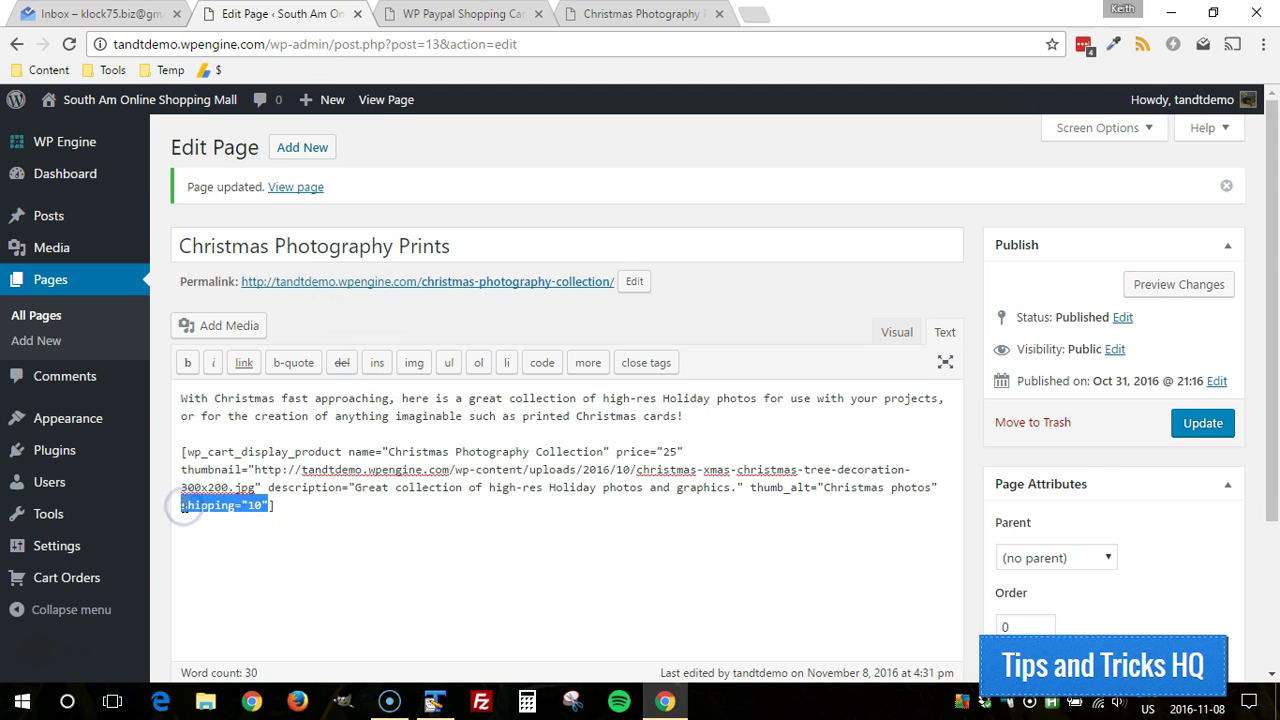
pyautogui.press('BackSpace')
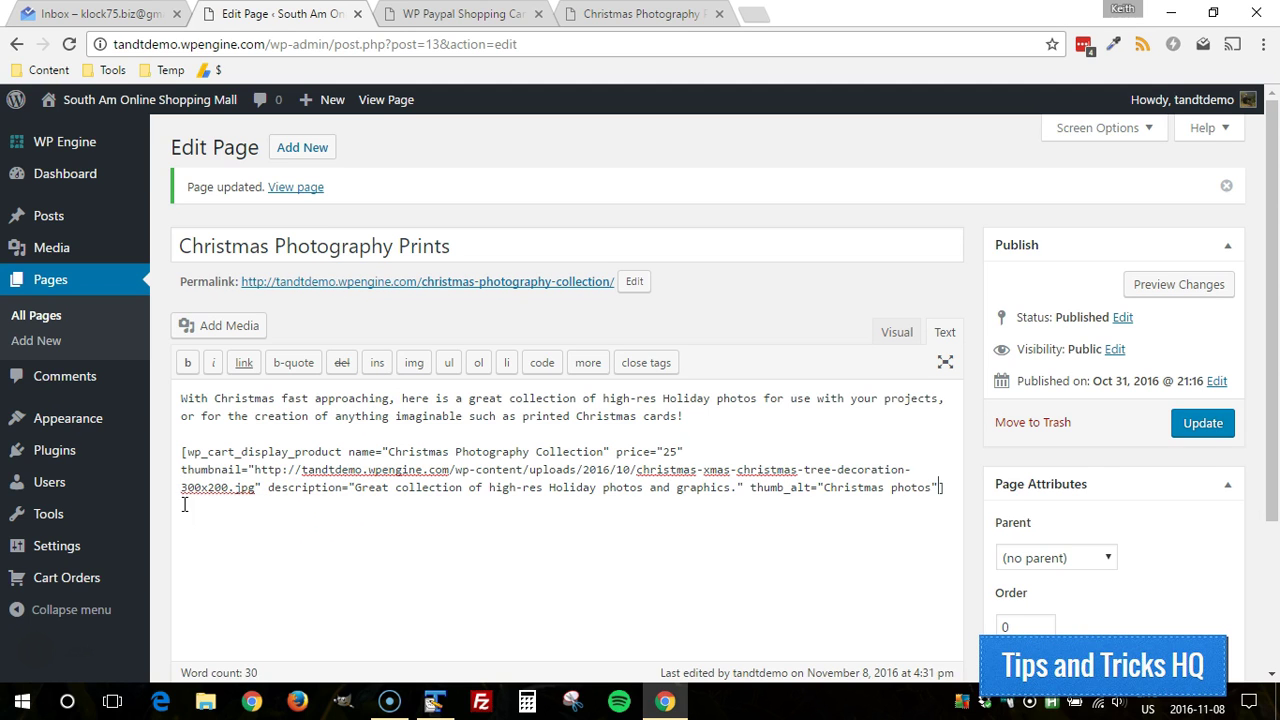
pyautogui.click(1187, 426)
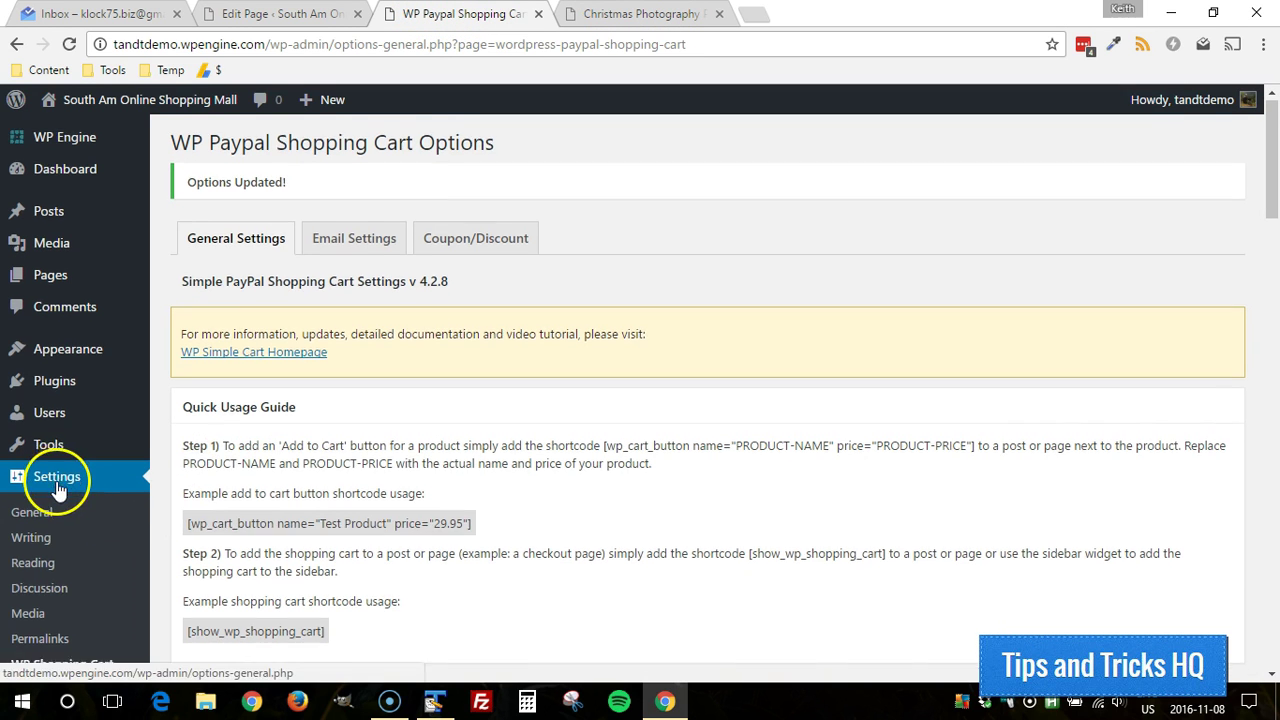
# - Set the Base Shipping Cost to 5 in the WP Shopping Cart general settings and save the options
pyautogui.scroll(-1, 40, 567)
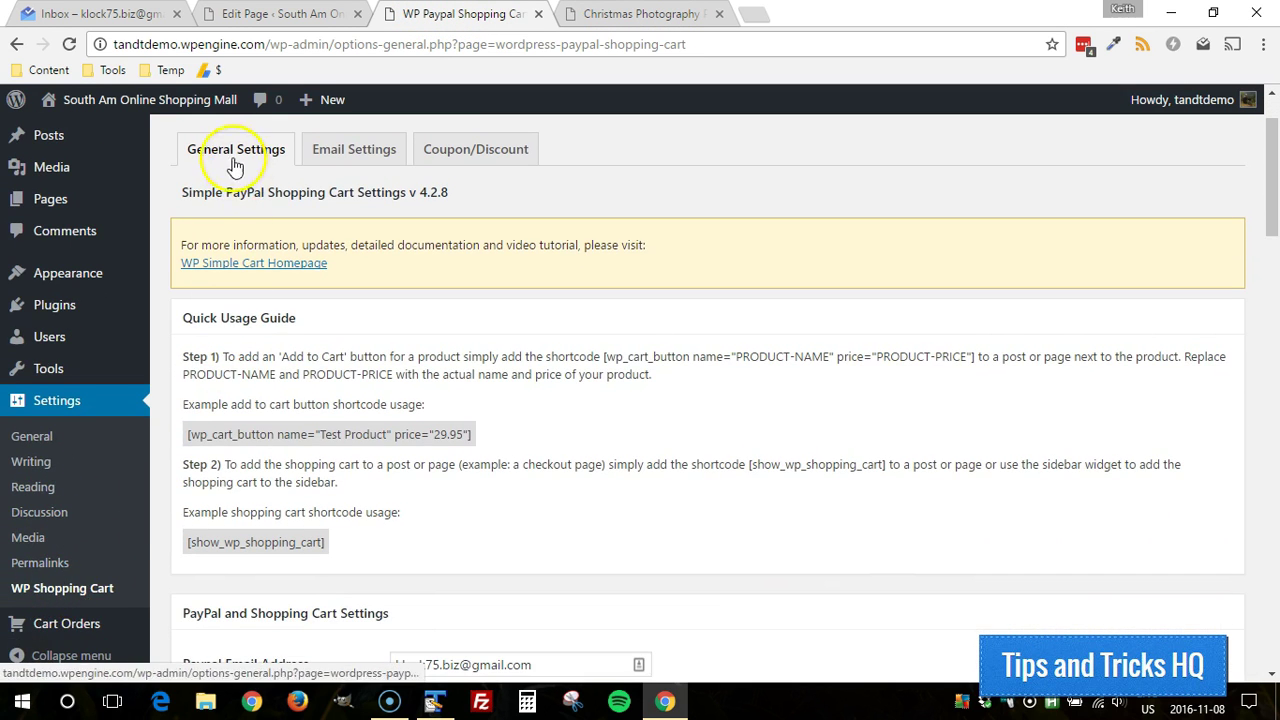
pyautogui.scroll(-3, 428, 290)
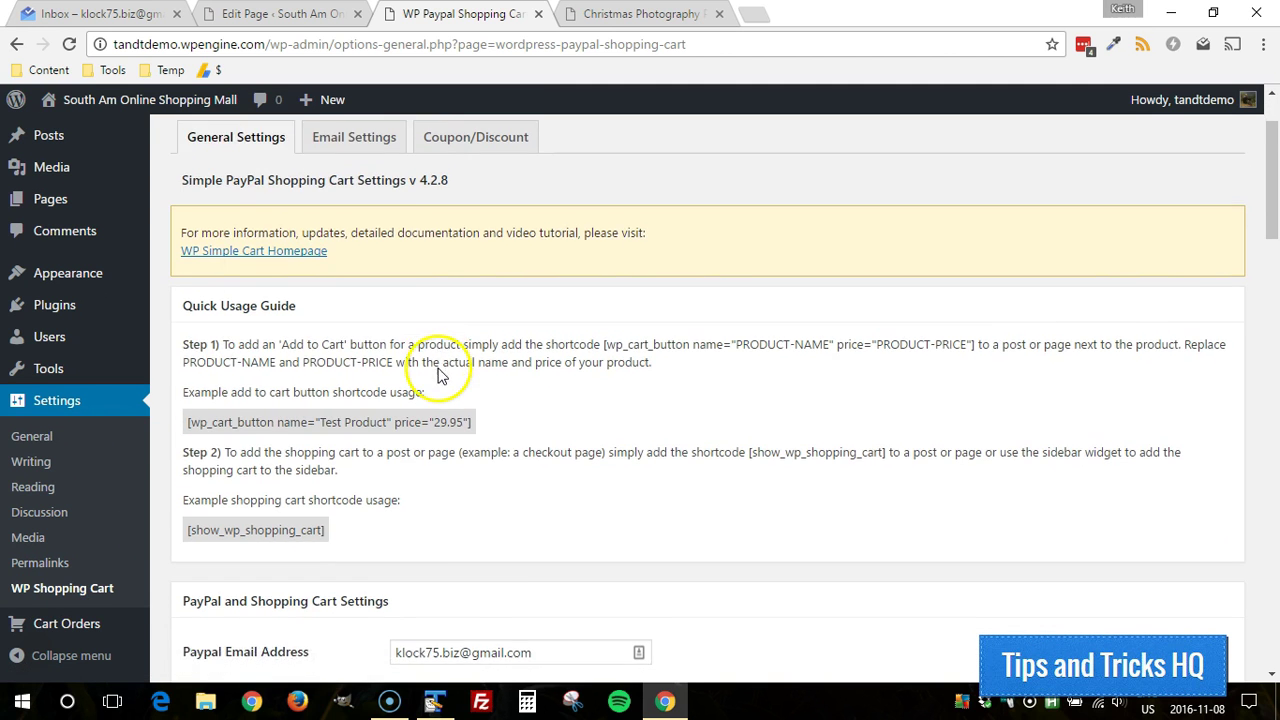
pyautogui.scroll(-3, 438, 368)
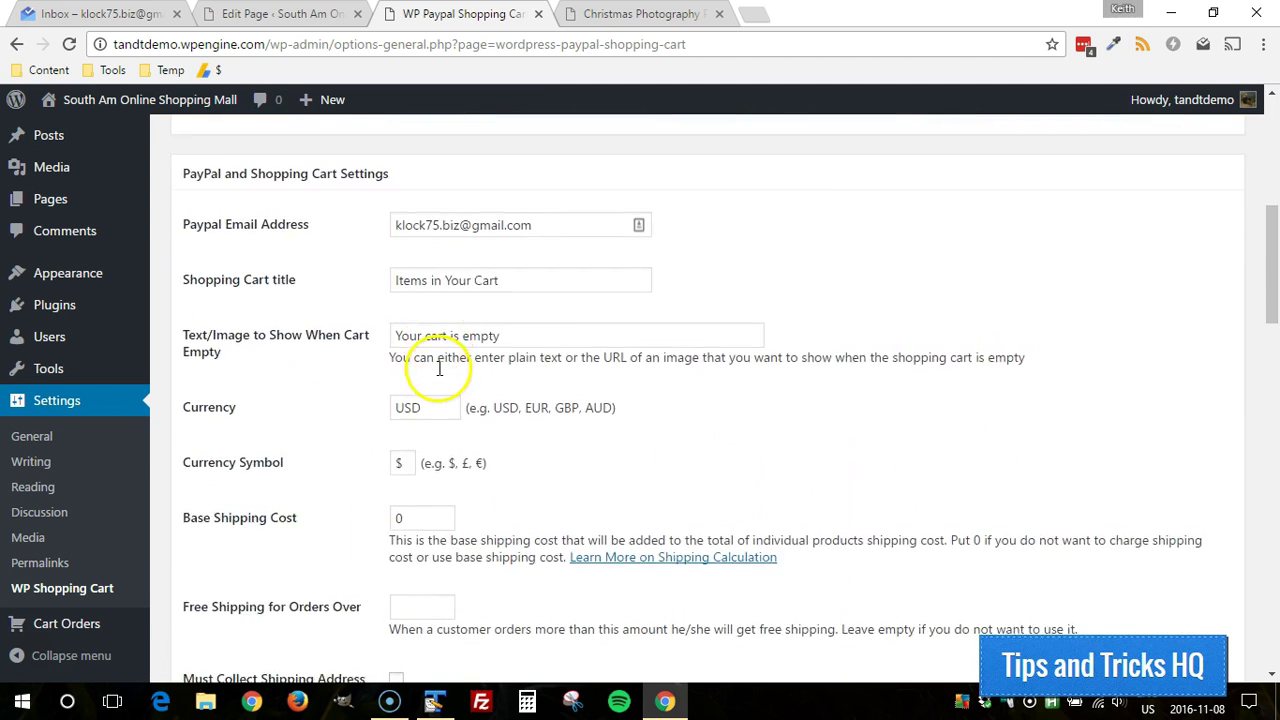
pyautogui.doubleClick(398, 397)
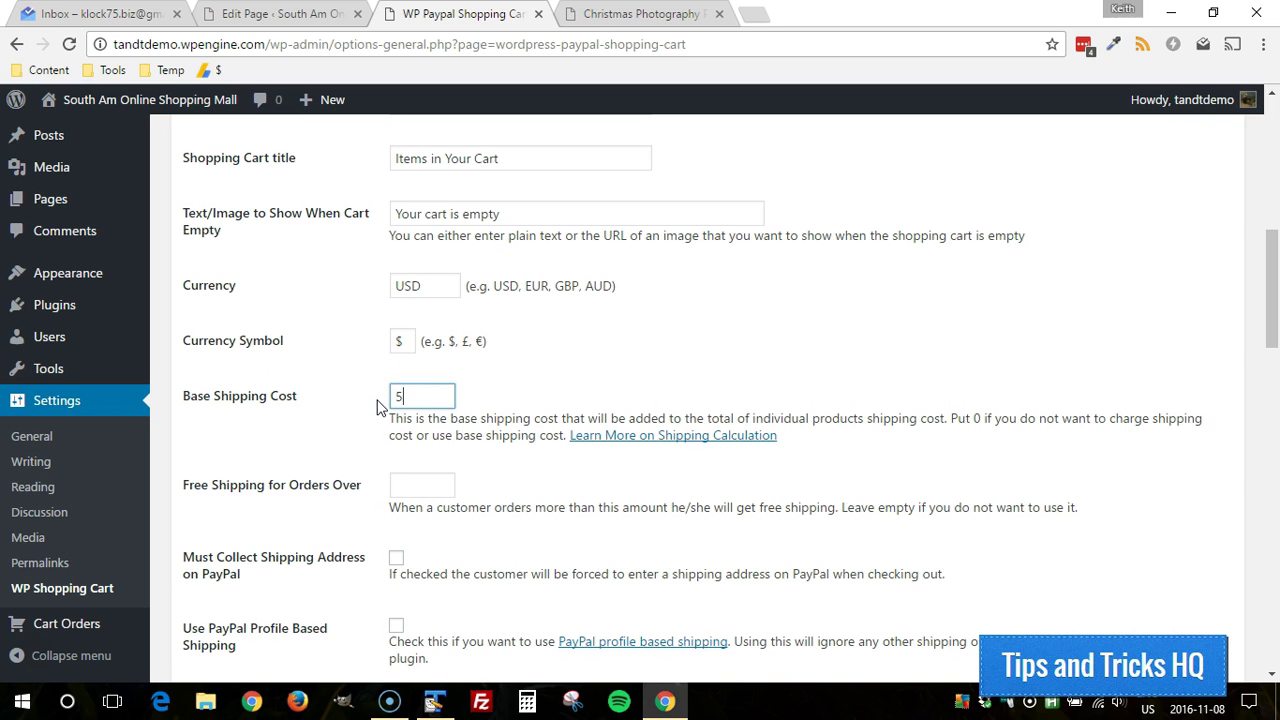
pyautogui.moveTo(1266, 330); pyautogui.dragTo(1270, 620)
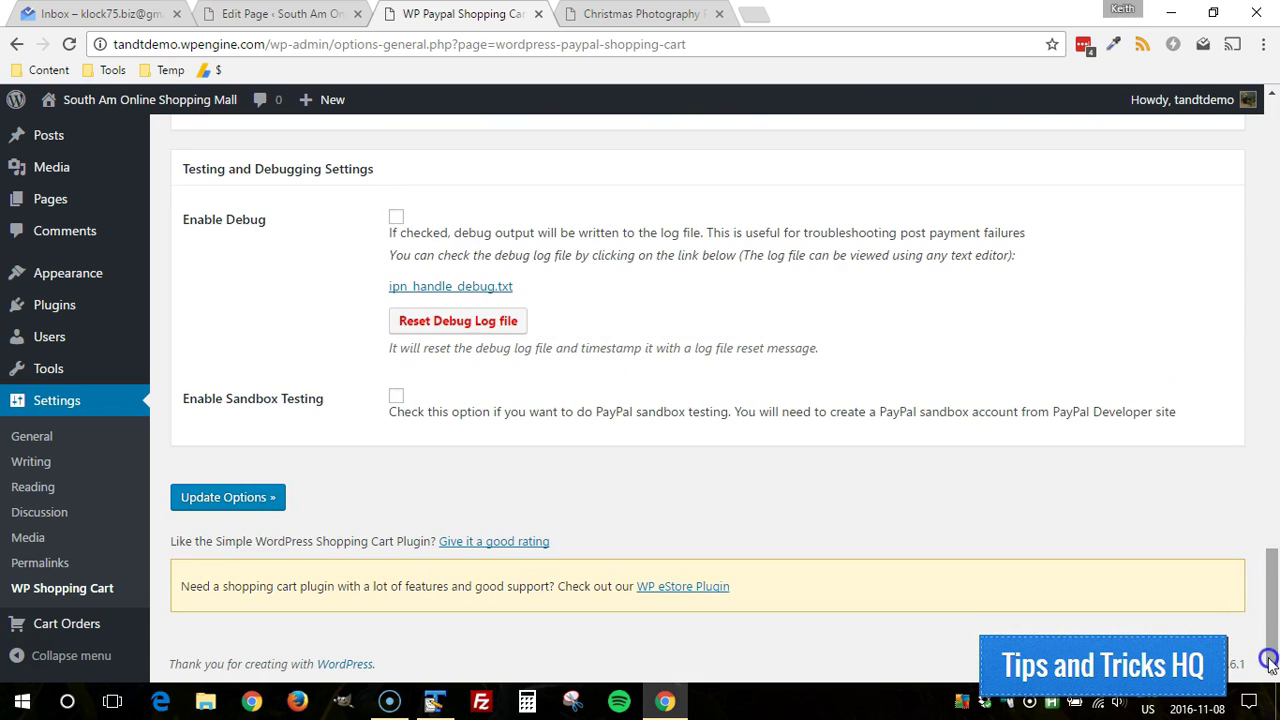
pyautogui.click(251, 509)
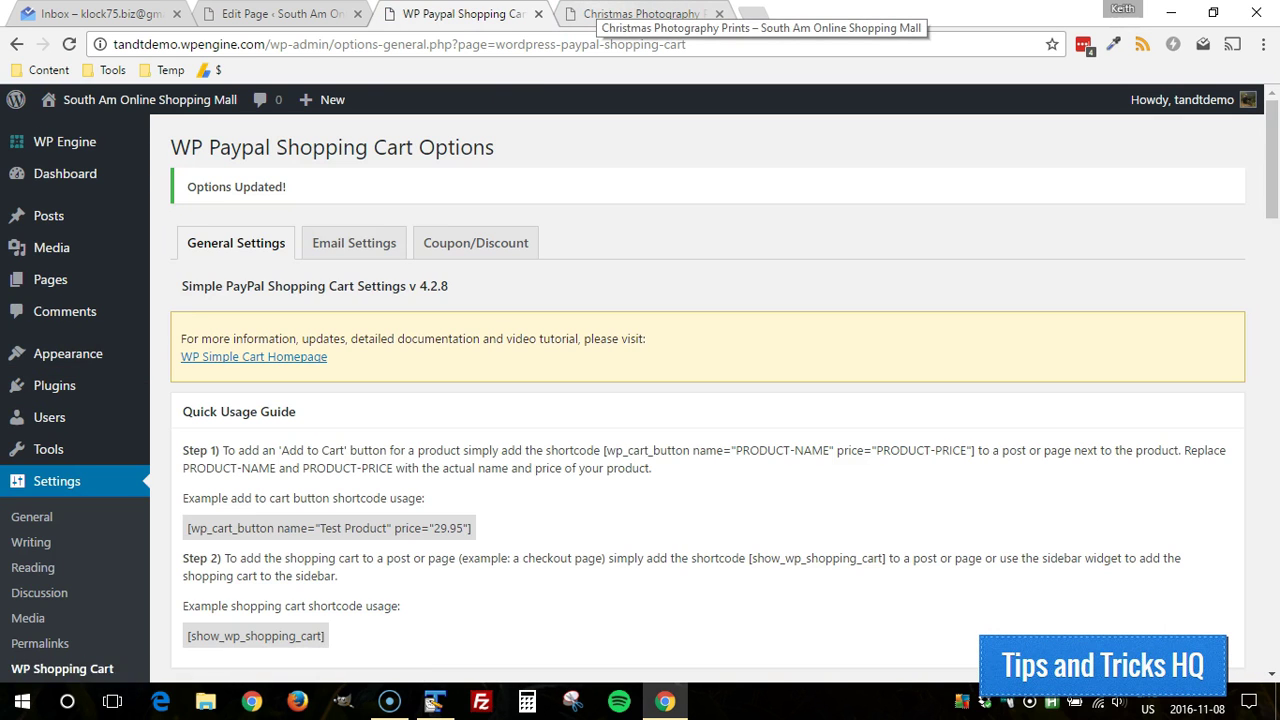
# - Reload the live Christmas Photography Prints page and add the Christmas Photography Collection to the cart
pyautogui.click(640, 14)
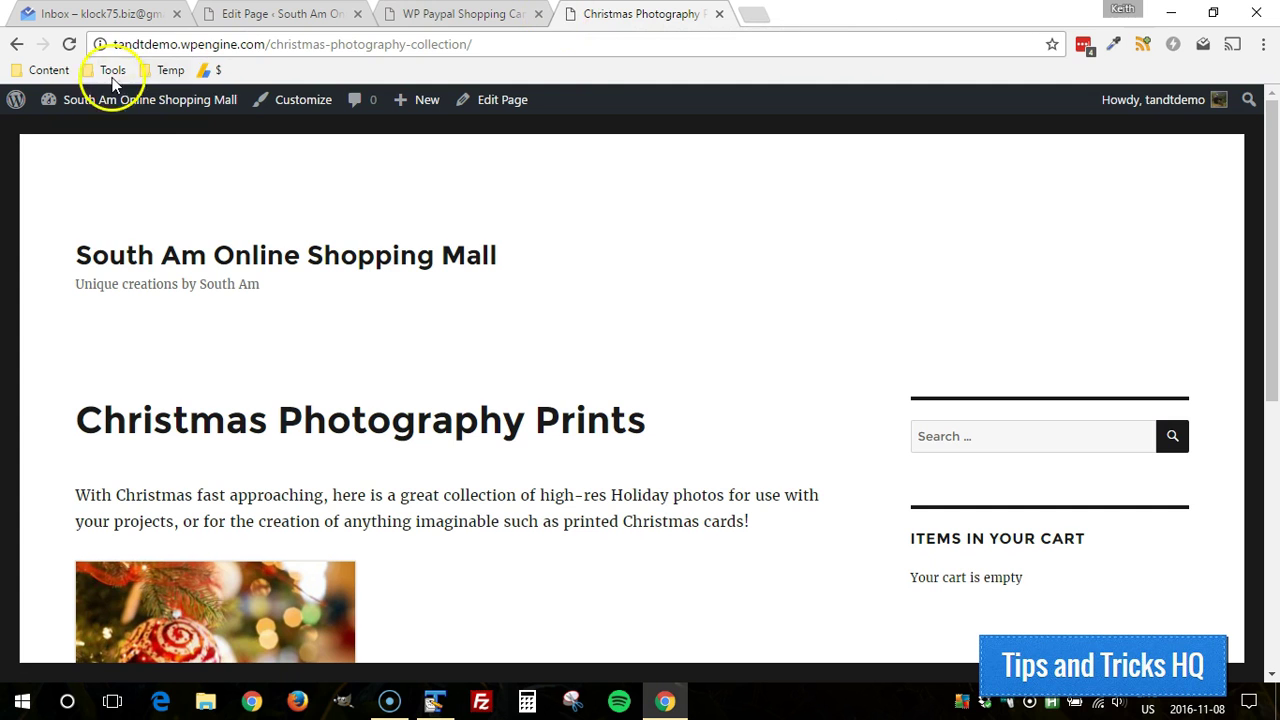
pyautogui.click(69, 44)
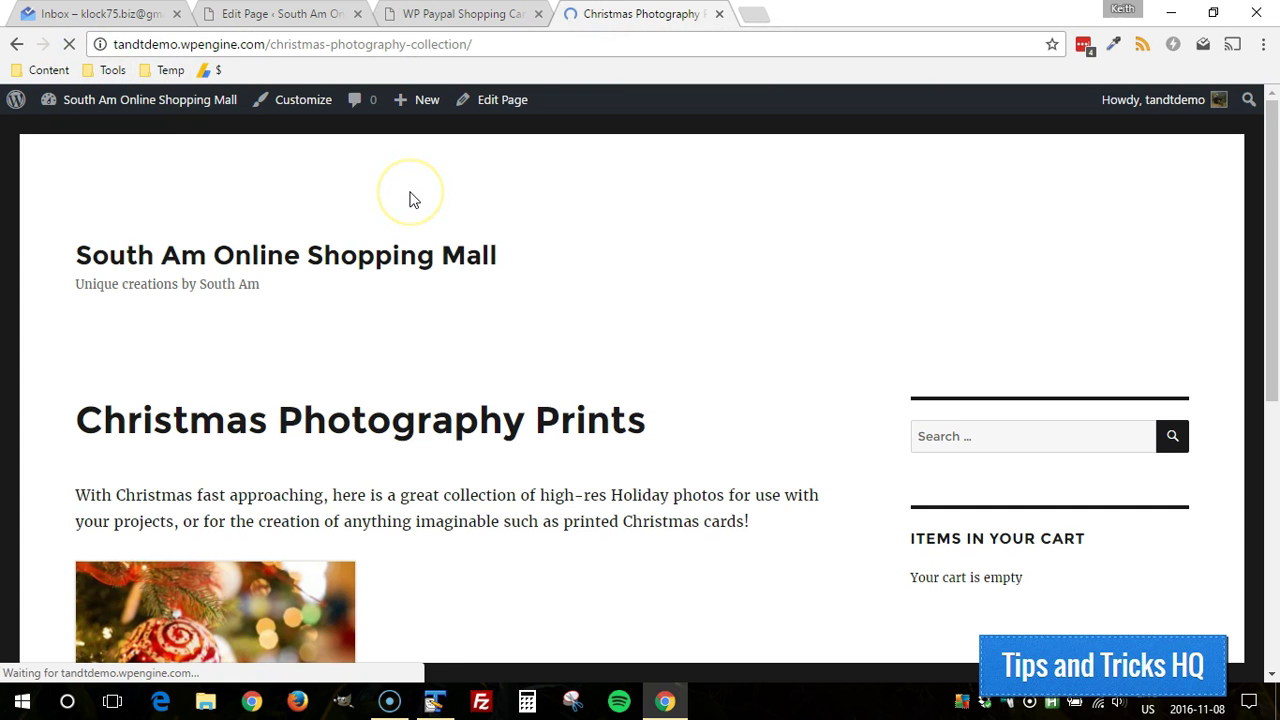
pyautogui.scroll(-4, 371, 271)
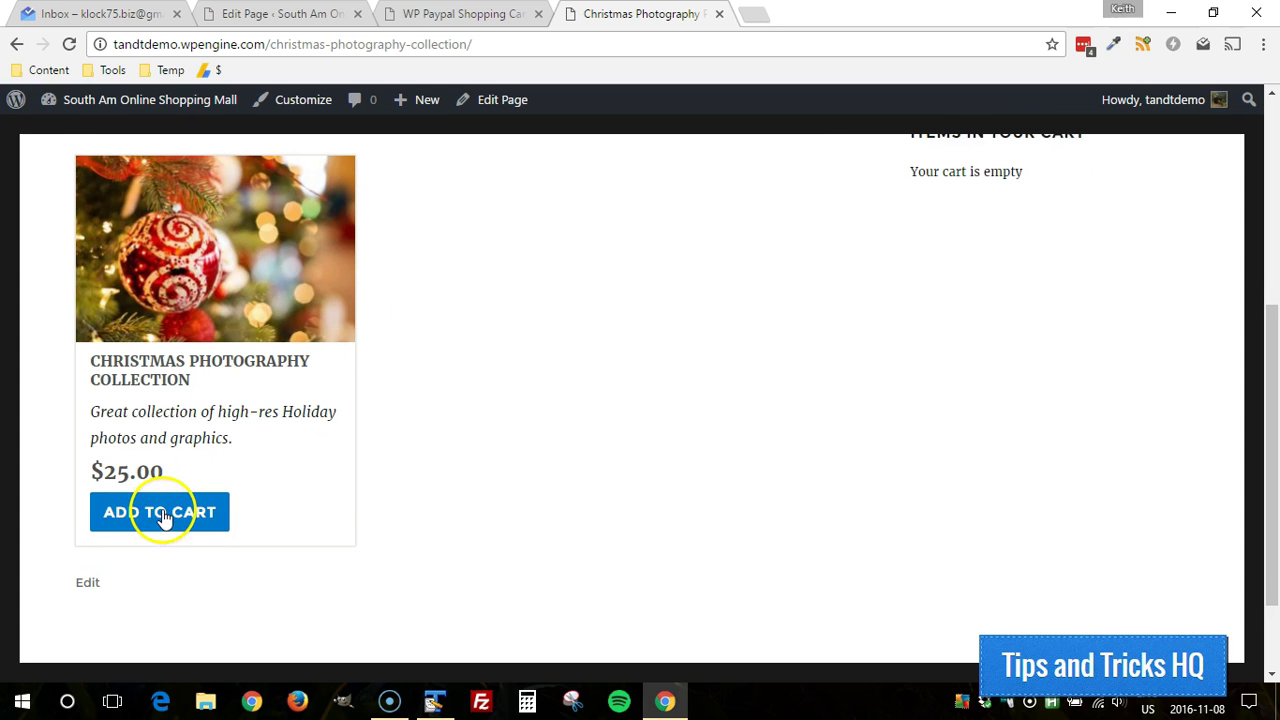
pyautogui.scroll(1, 860, 336)
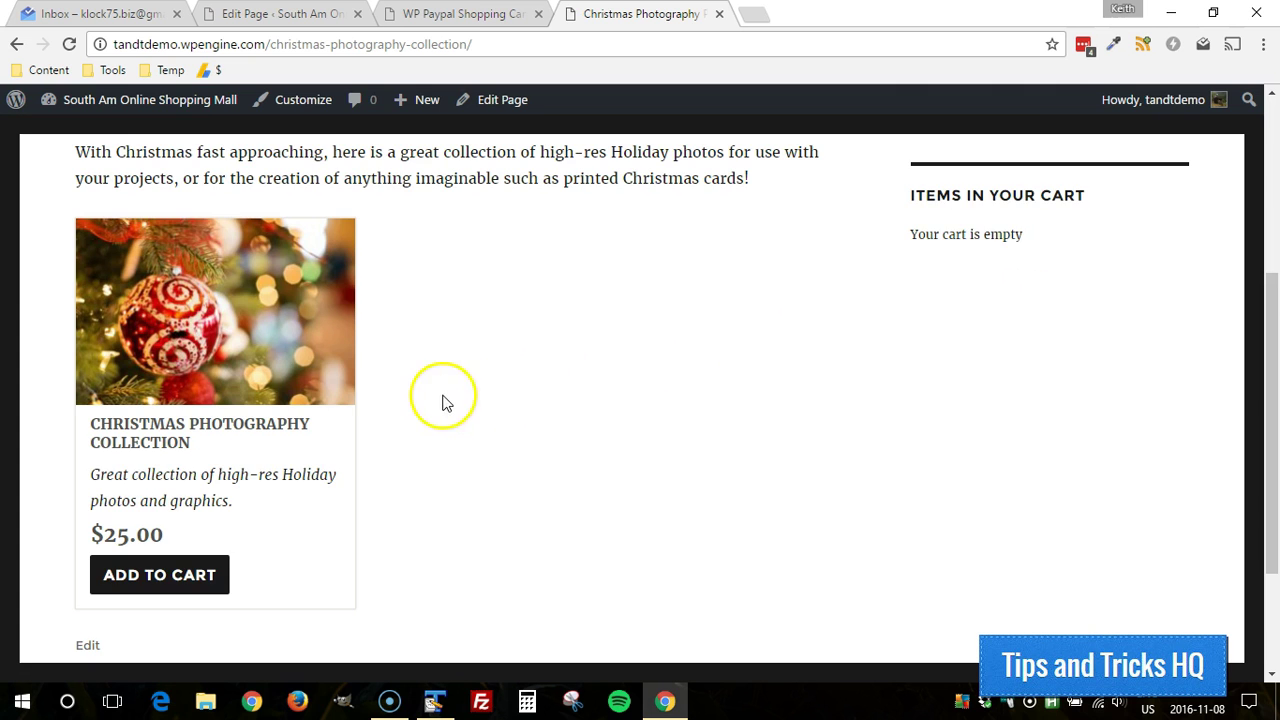
pyautogui.scroll(-1, 437, 400)
pyautogui.click(180, 515)
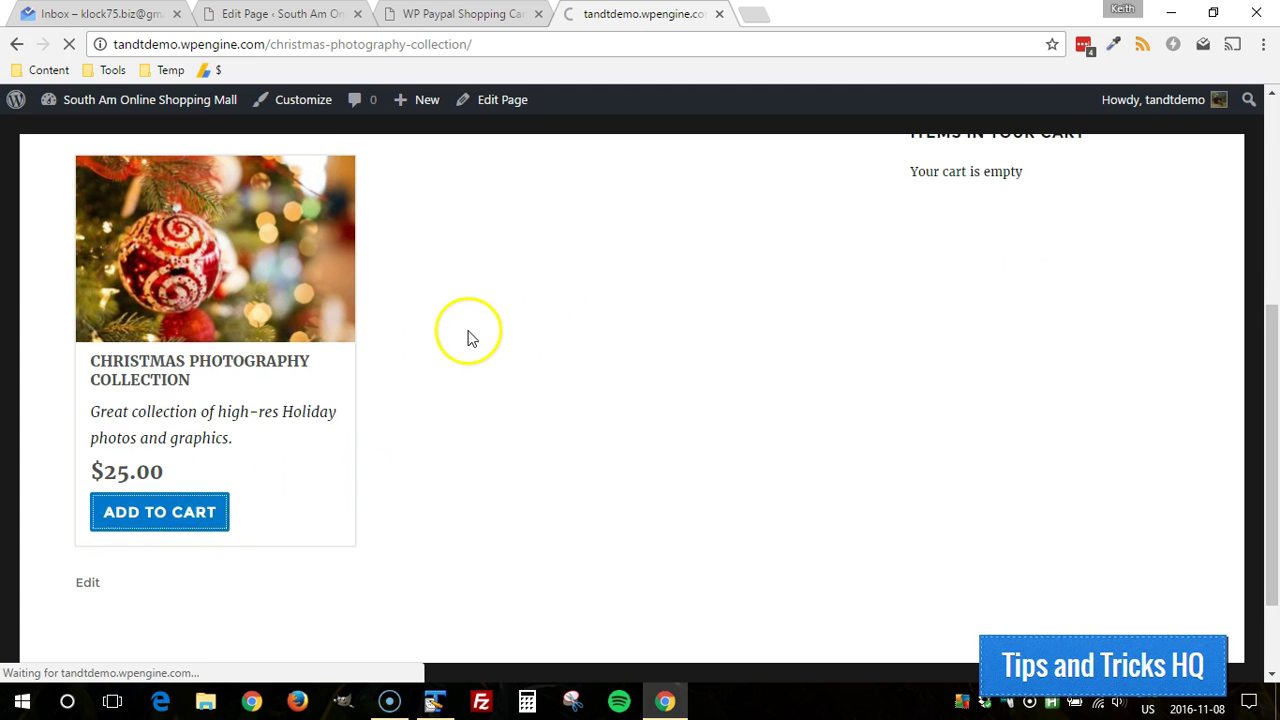
# - Add shipping="0.000001" to the end of the product shortcode in the page editor and update the page
pyautogui.scroll(-2, 951, 393)
pyautogui.scroll(-3, 951, 393)
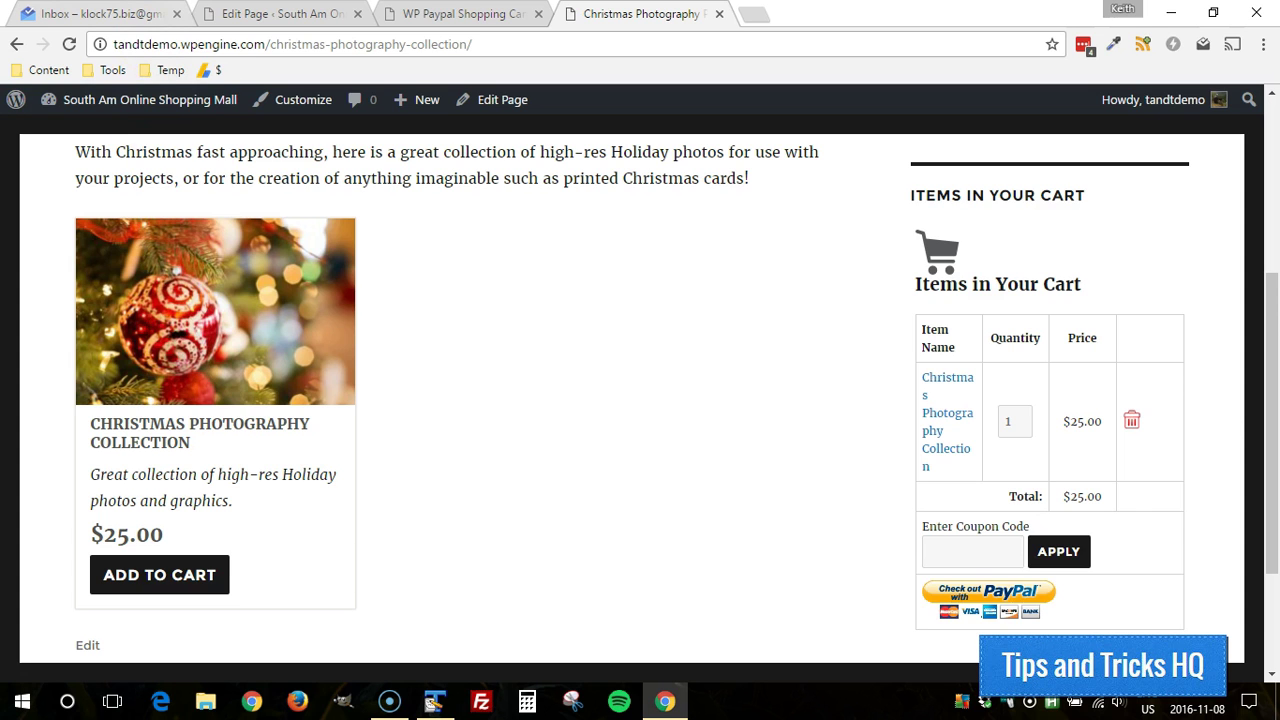
pyautogui.click(262, 14)
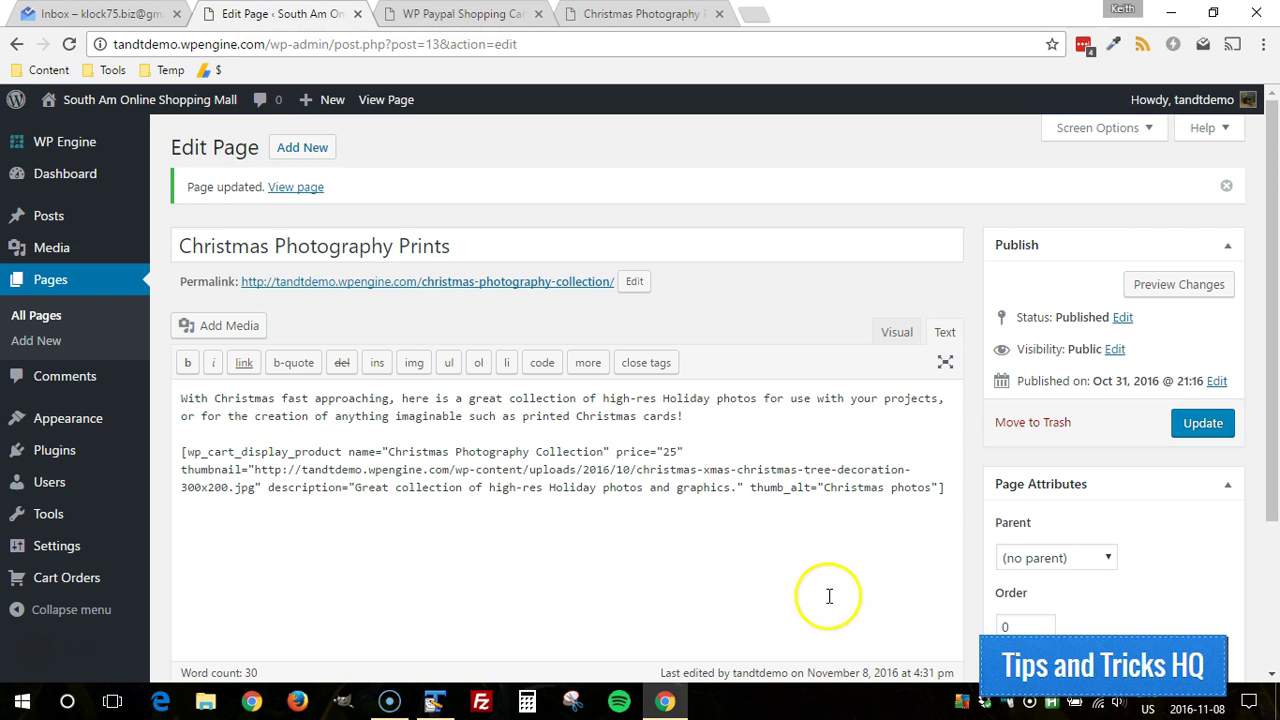
pyautogui.click(938, 480)
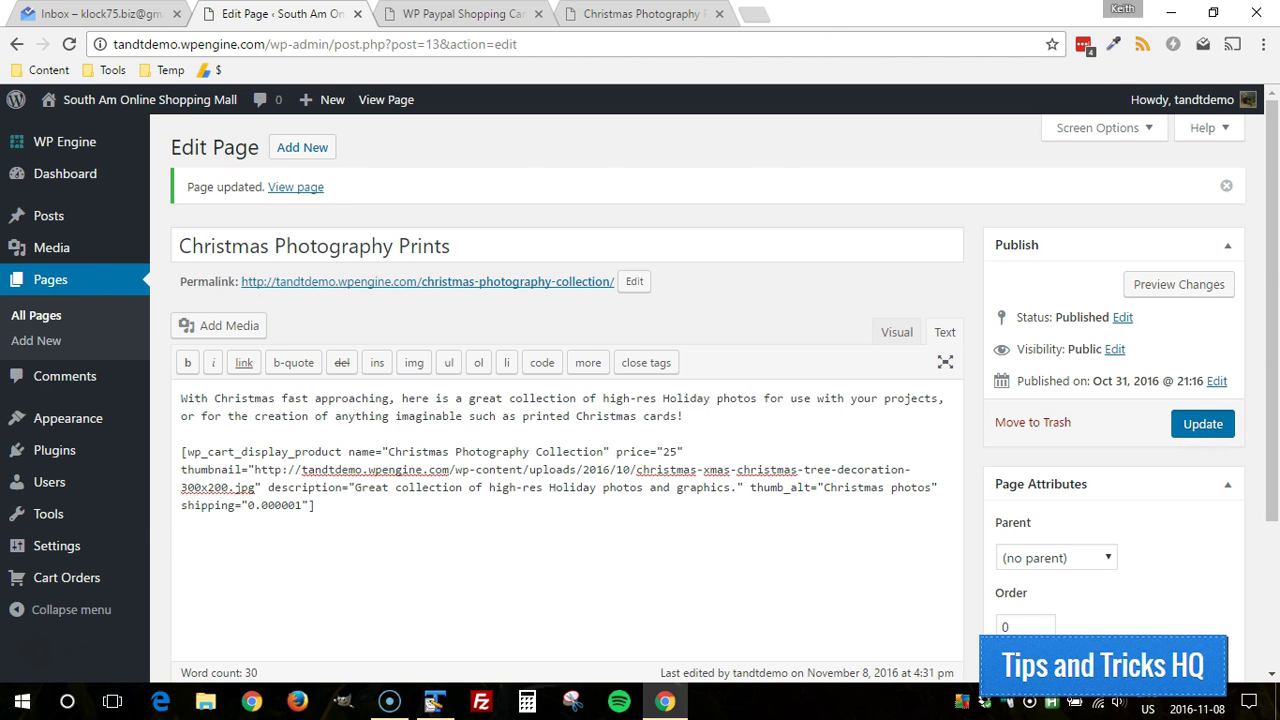
pyautogui.click(1203, 423)
# - Remove the product from the cart on the live page and check the Base Shipping Cost in the WP Shopping Cart settings
pyautogui.hotkey('ctrl', '4')
pyautogui.press('F5')
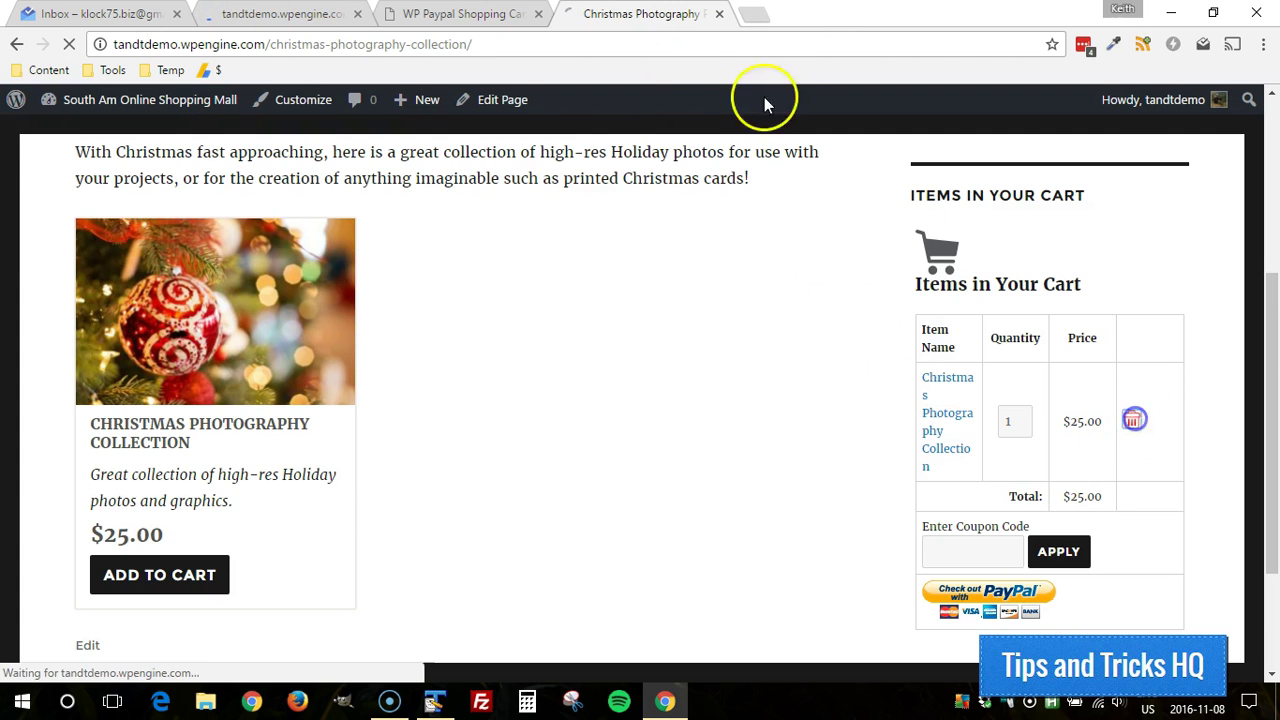
pyautogui.click(491, 14)
pyautogui.scroll(-5, 565, 465)
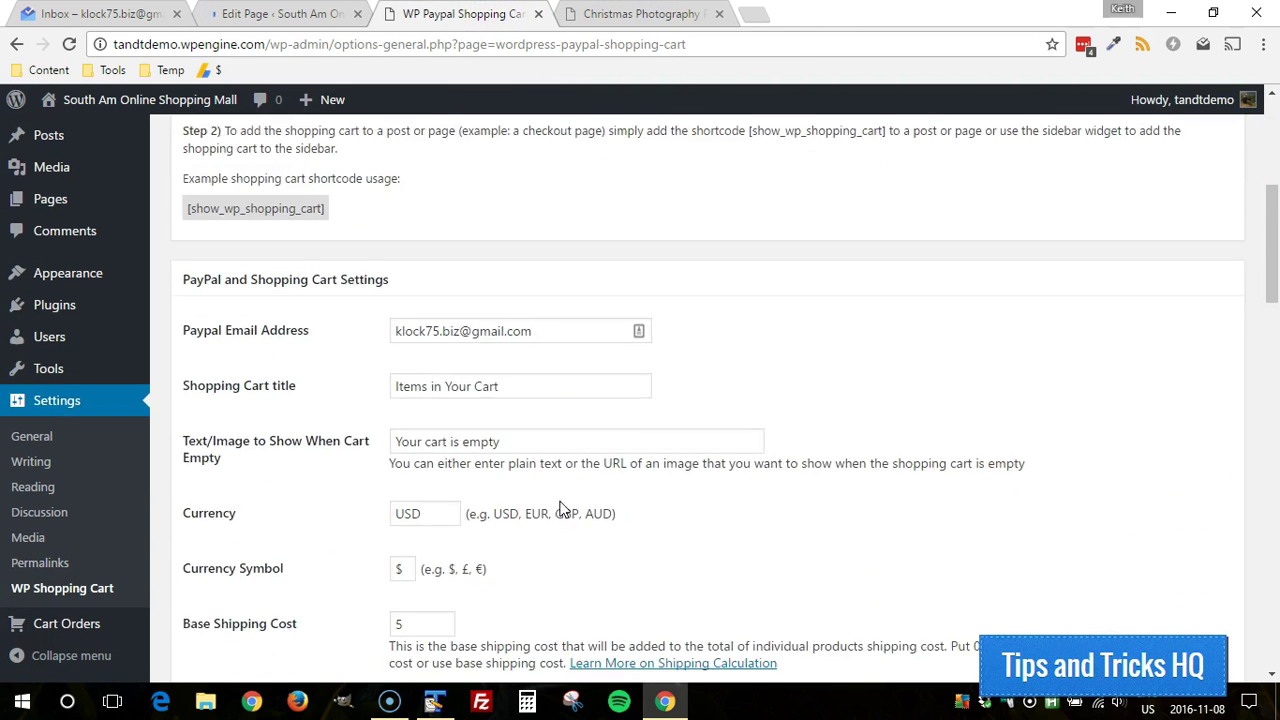
pyautogui.scroll(-1, 560, 510)
pyautogui.click(391, 394)
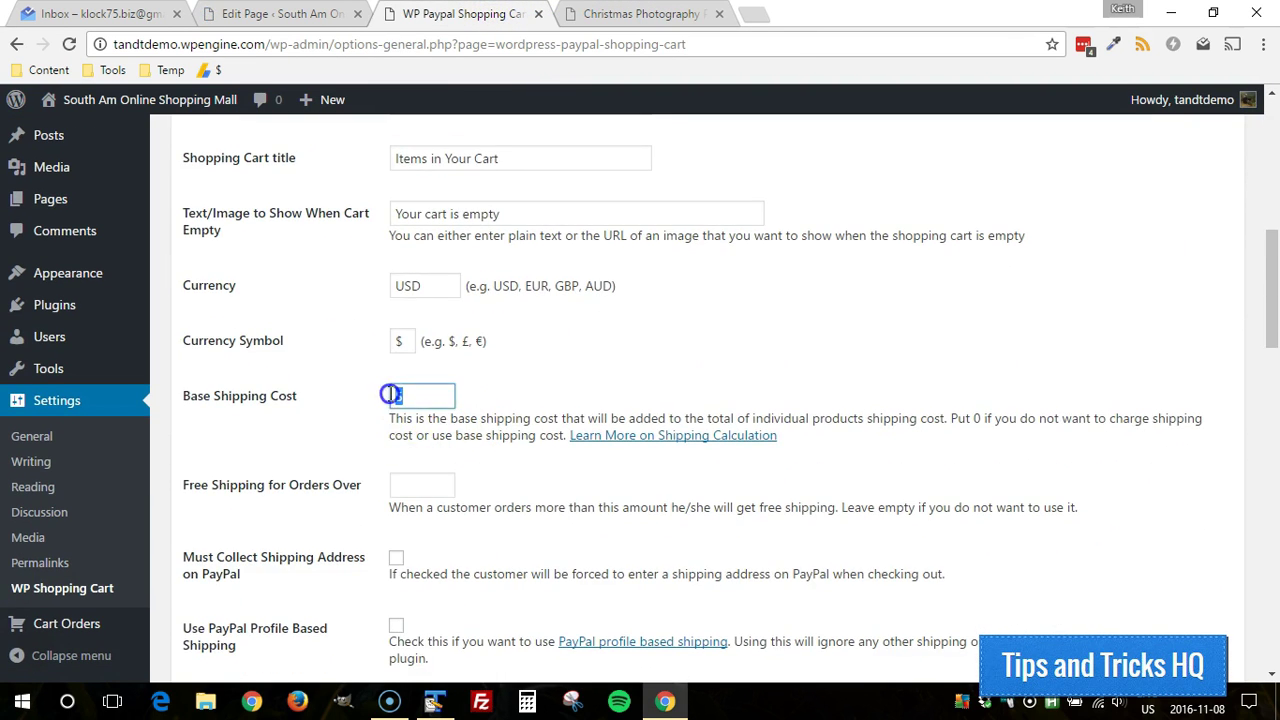
# - Reload the live Christmas Photography Prints page from its plain address and add the Christmas Photography Collection to the cart
pyautogui.click(650, 12)
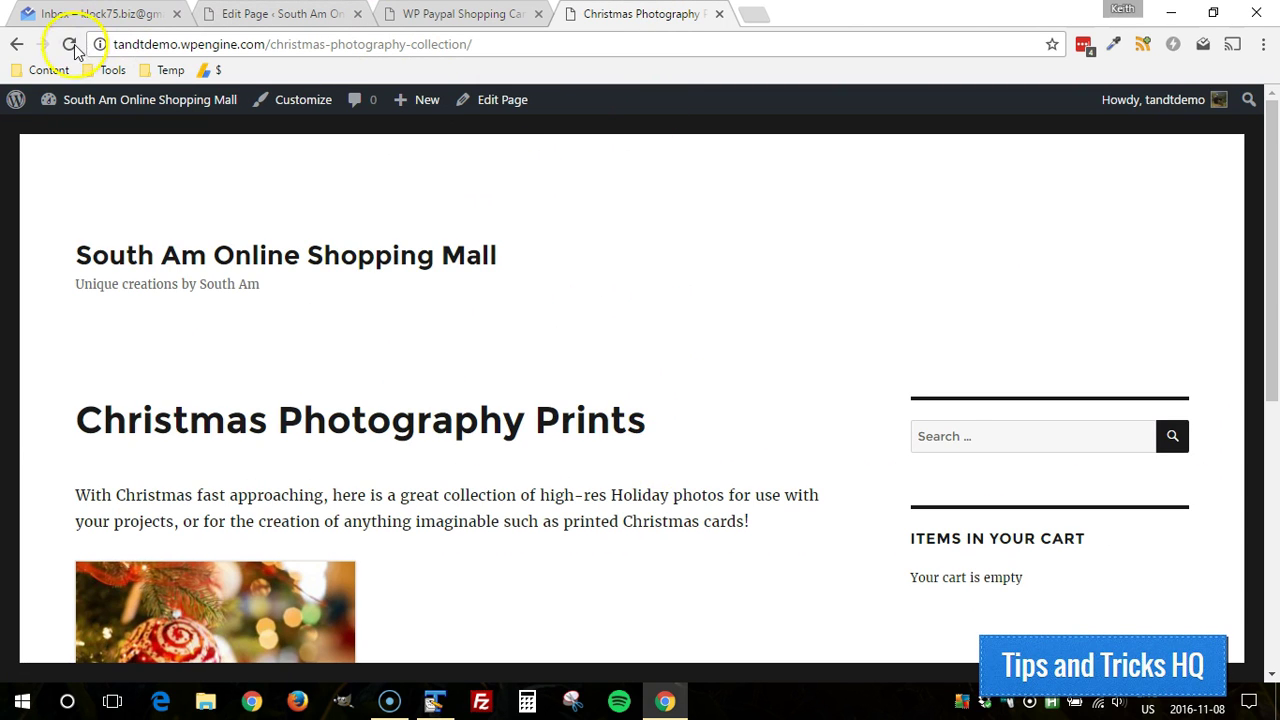
pyautogui.click(237, 46)
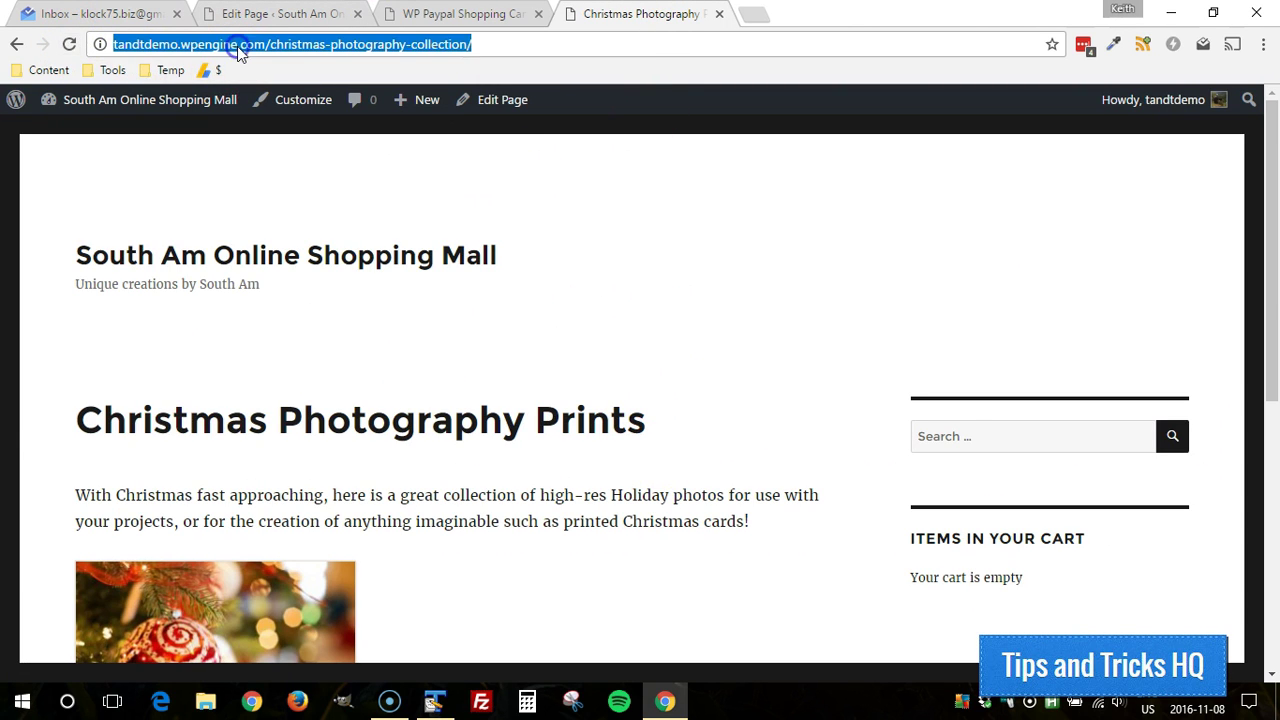
pyautogui.press('Return')
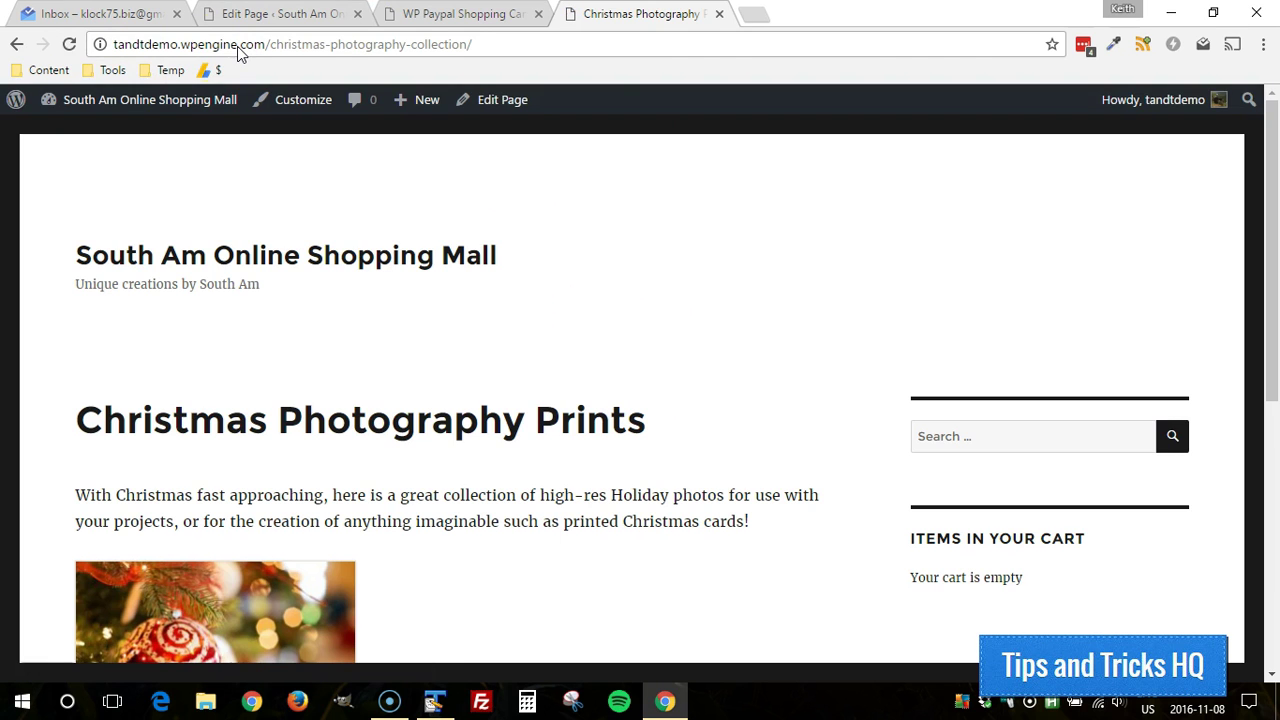
pyautogui.click(71, 44)
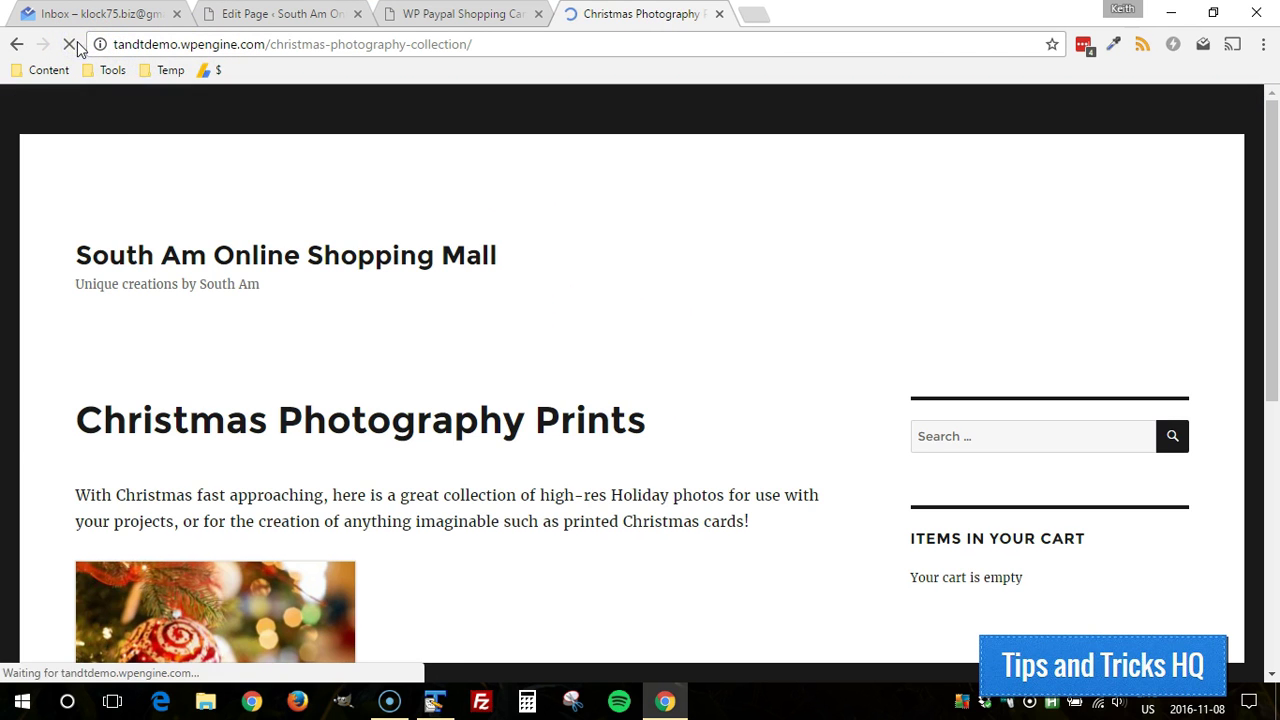
pyautogui.scroll(-3, 214, 206)
pyautogui.scroll(-2, 214, 206)
pyautogui.click(120, 418)
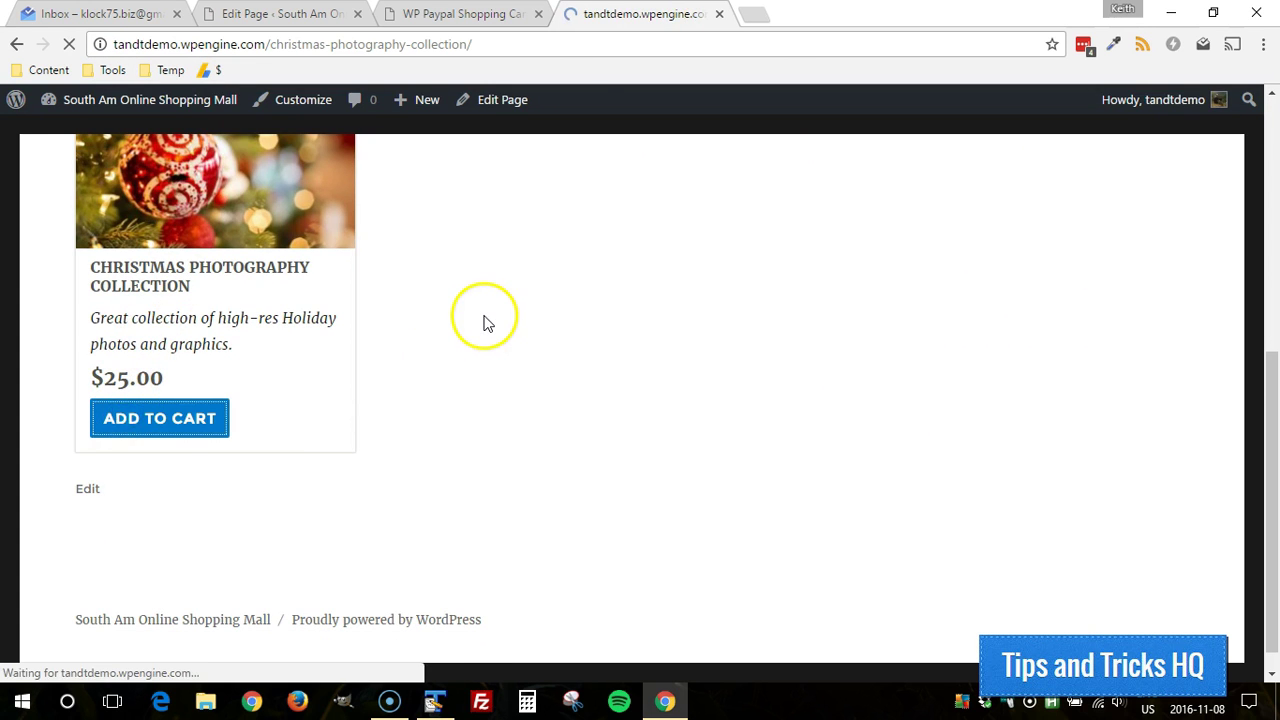
# - Examine the shipping charge in the cart and compare it with the shipping attribute in the page's product shortcode
pyautogui.scroll(-3, 791, 383)
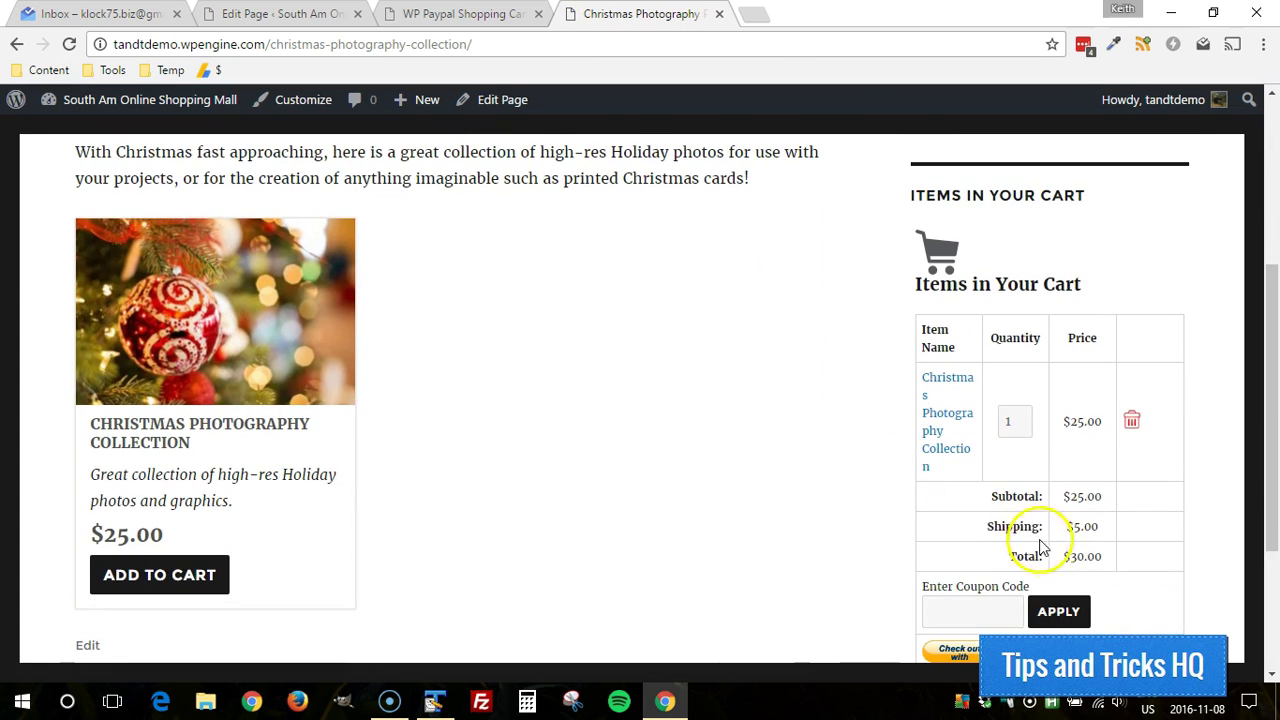
pyautogui.moveTo(1066, 528); pyautogui.dragTo(1098, 530)
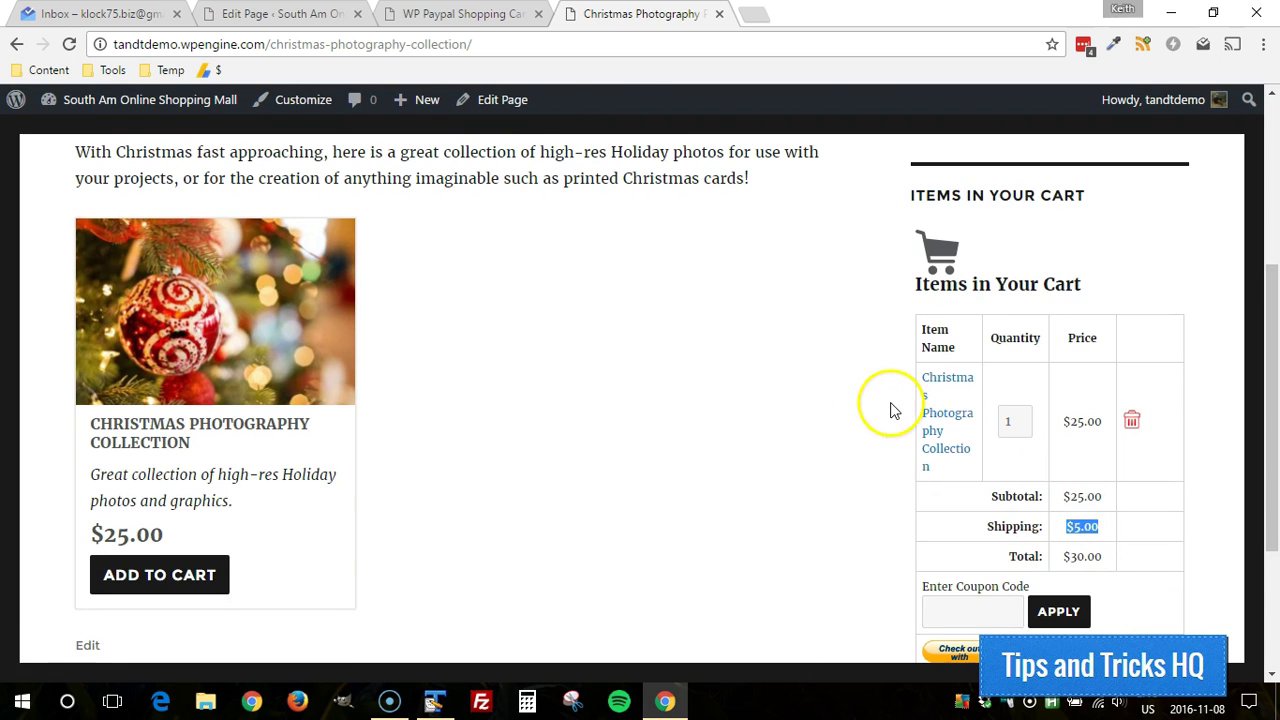
pyautogui.scroll(-1, 889, 408)
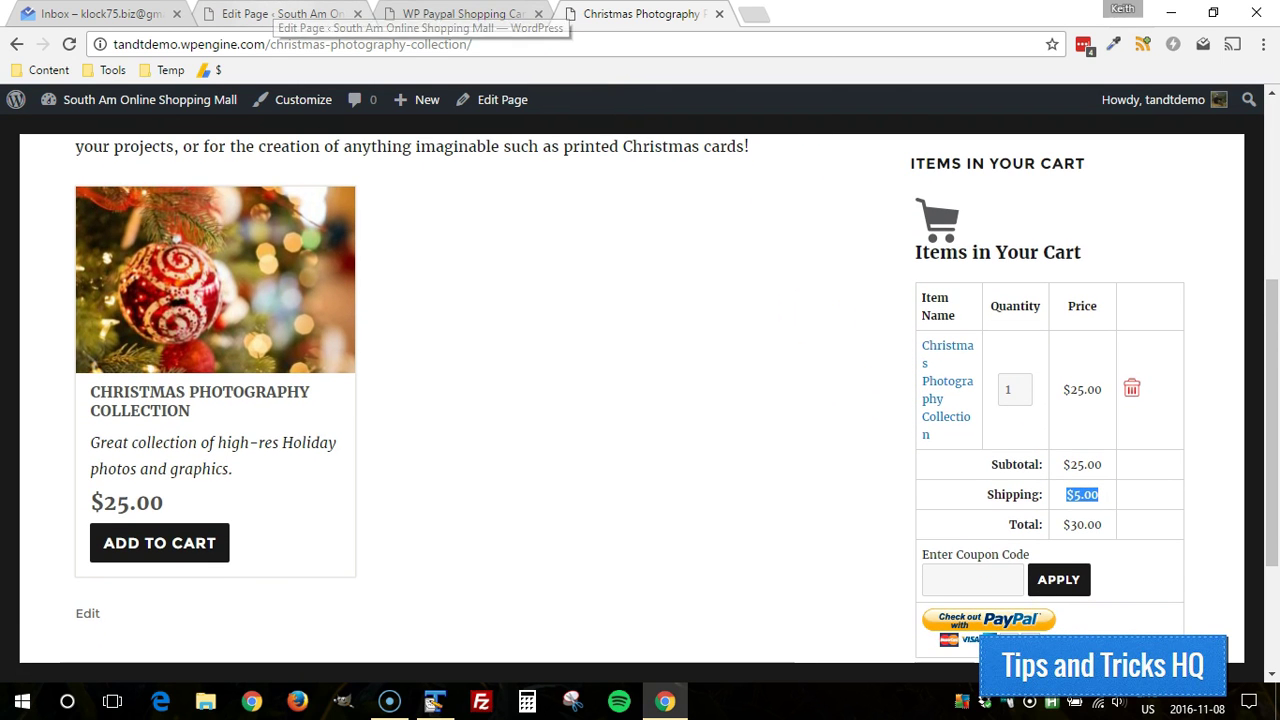
pyautogui.click(280, 14)
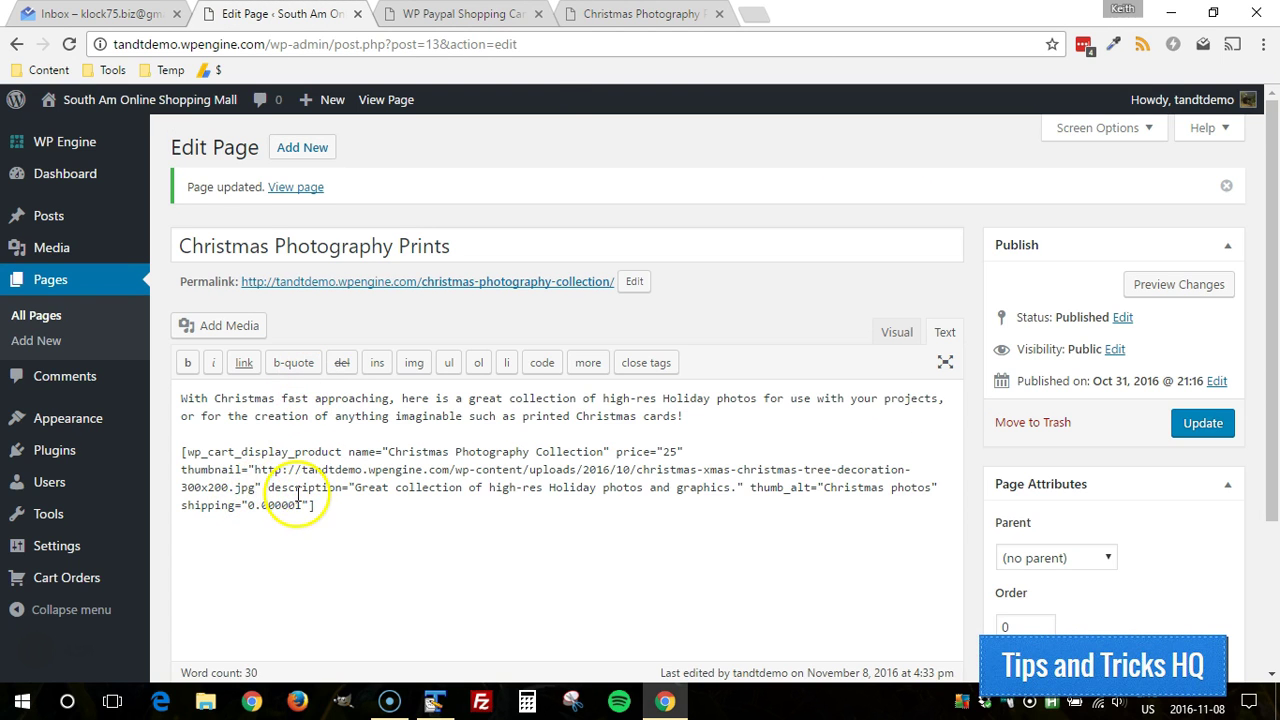
pyautogui.click(603, 14)
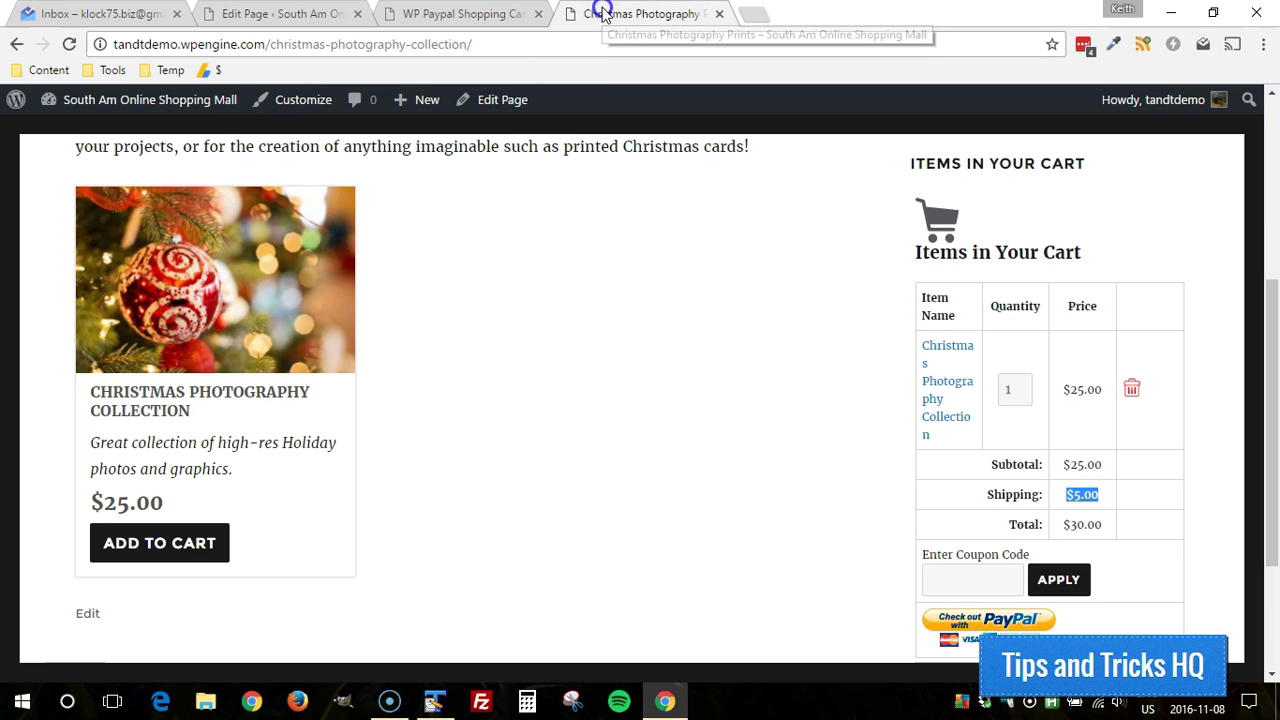
# - Delete the Christmas Photography Collection from the cart and reload the product page from its plain address
pyautogui.click(1134, 389)
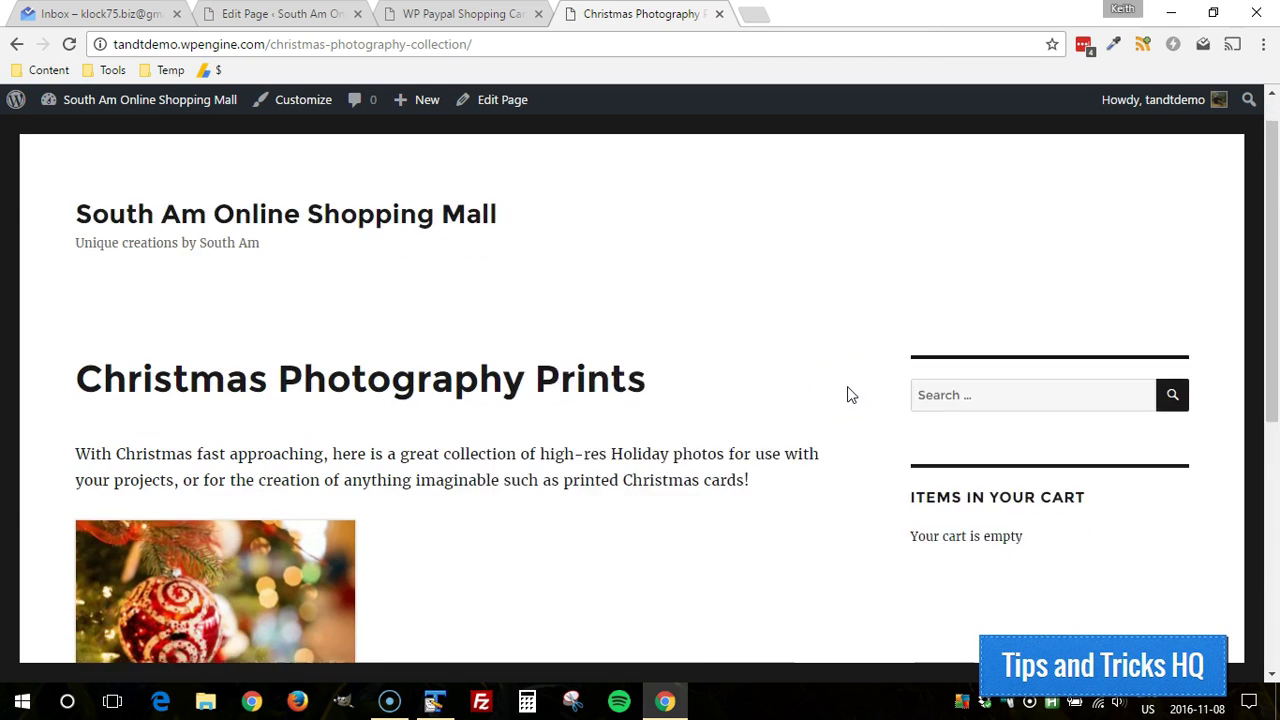
pyautogui.scroll(-1, 847, 395)
pyautogui.click(544, 40)
pyautogui.press('Return')
# - Set the shipping attribute in the product shortcode to 10 in the page editor and update the page
pyautogui.click(300, 14)
pyautogui.click(543, 483)
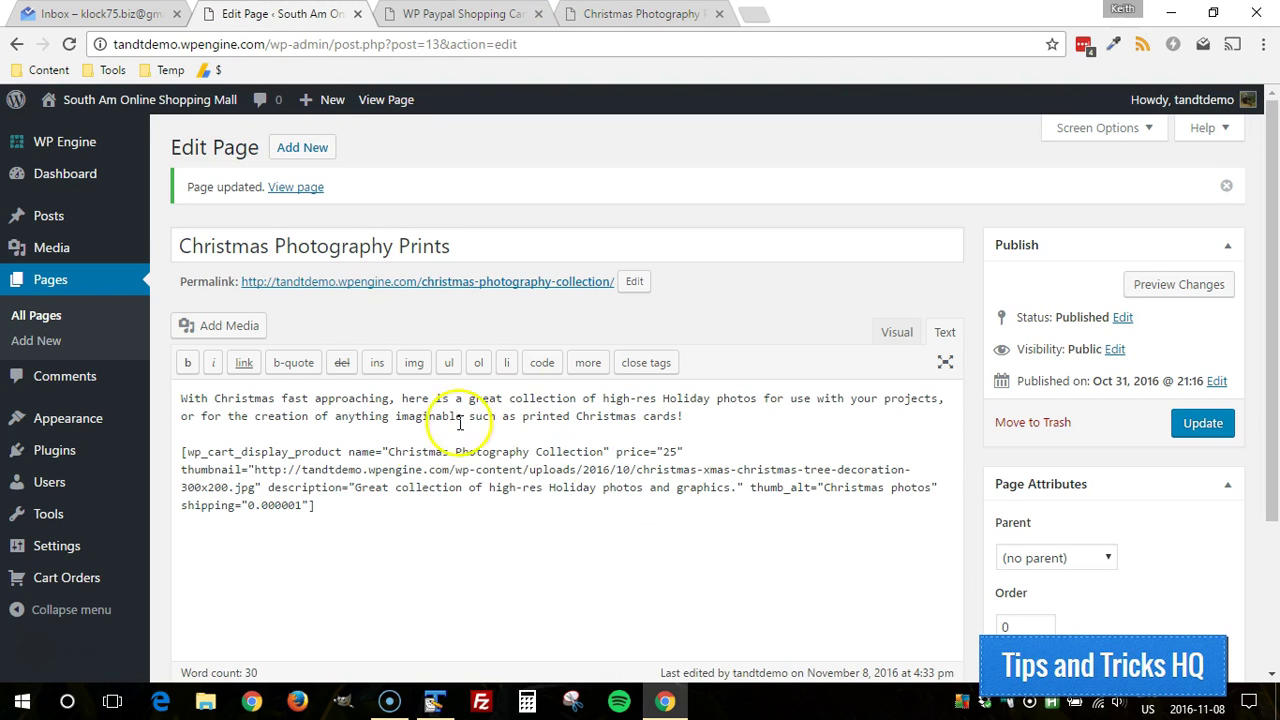
pyautogui.moveTo(248, 505); pyautogui.dragTo(301, 505)
pyautogui.write('1')
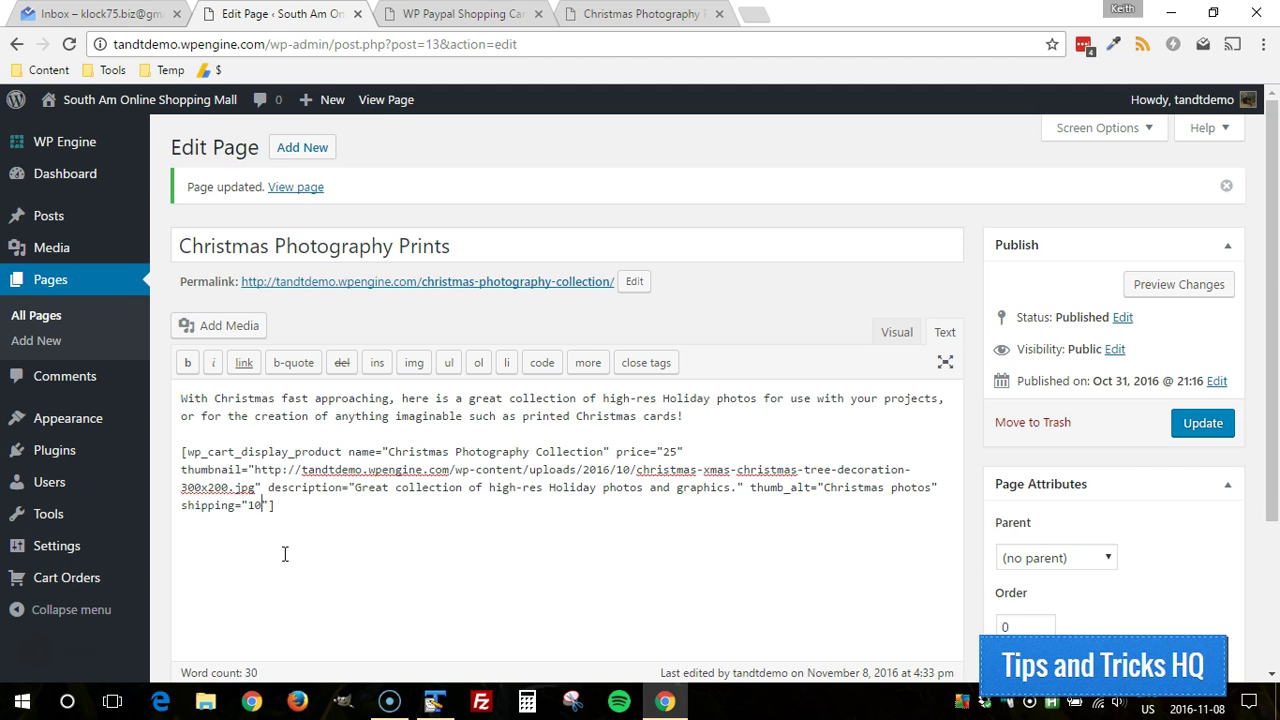
pyautogui.click(1200, 425)
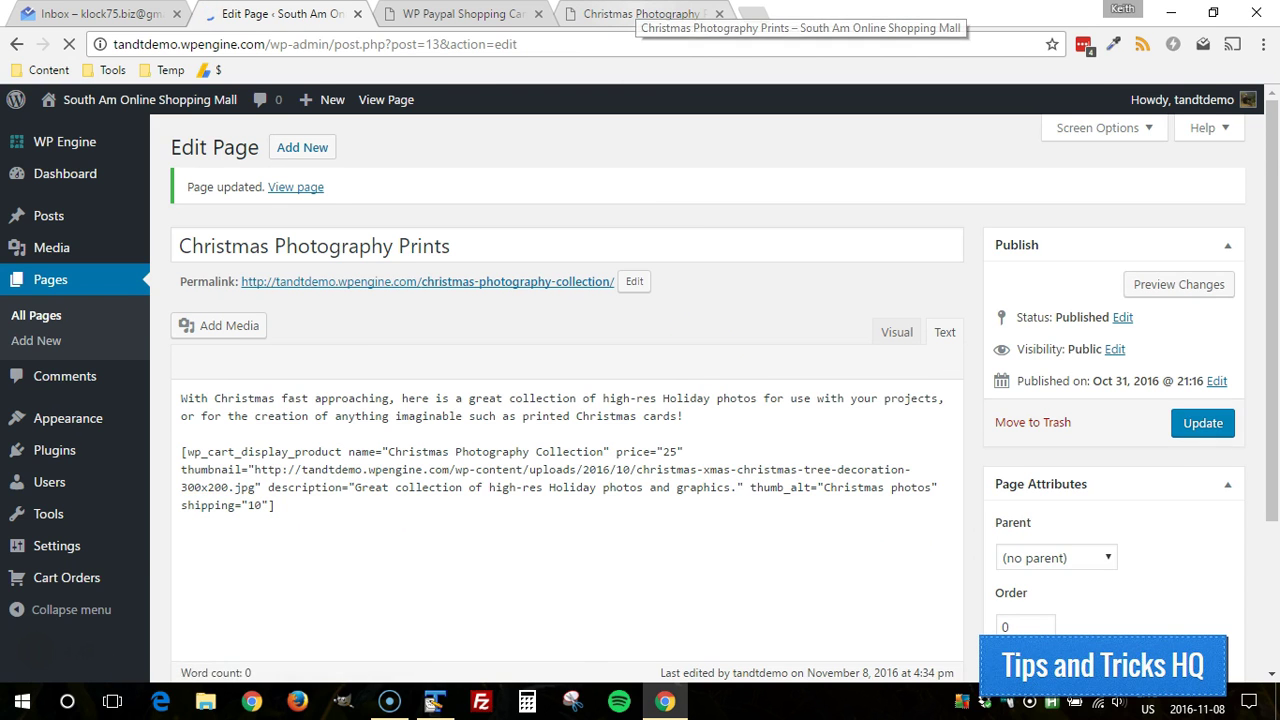
# - Reload the live product page and add the Christmas Photography Collection to the cart
pyautogui.click(640, 14)
pyautogui.click(70, 45)
pyautogui.scroll(-4, 286, 284)
pyautogui.click(155, 447)
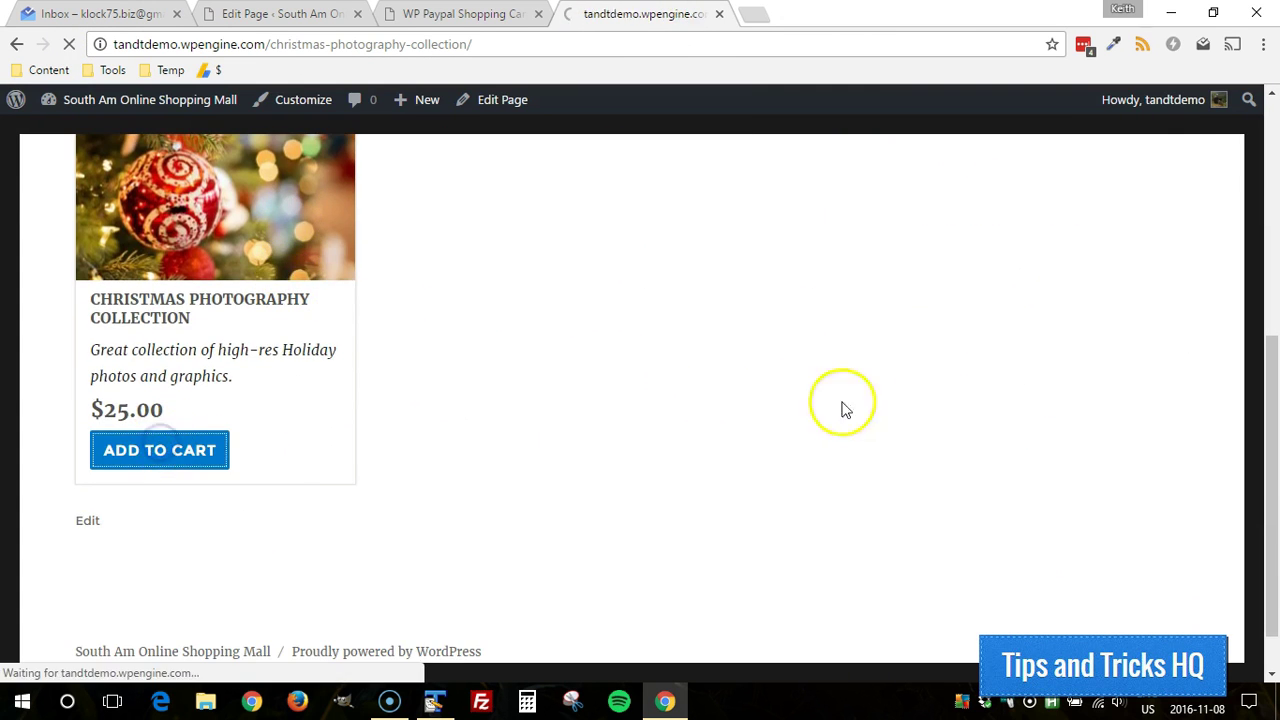
# - Examine the cart's shipping charge for the combined base and product shipping, along with the item price
pyautogui.scroll(-2, 975, 425)
pyautogui.scroll(-3, 978, 424)
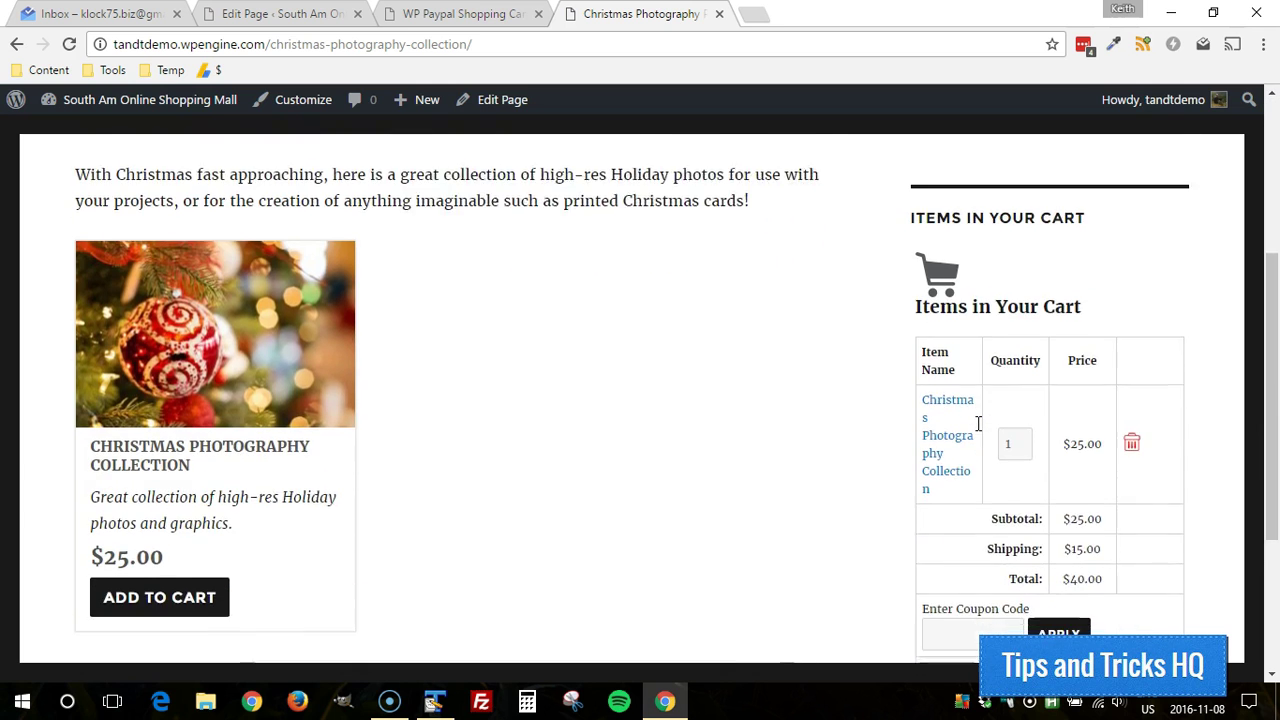
pyautogui.click(1084, 494)
pyautogui.moveTo(1084, 494); pyautogui.dragTo(1100, 494)
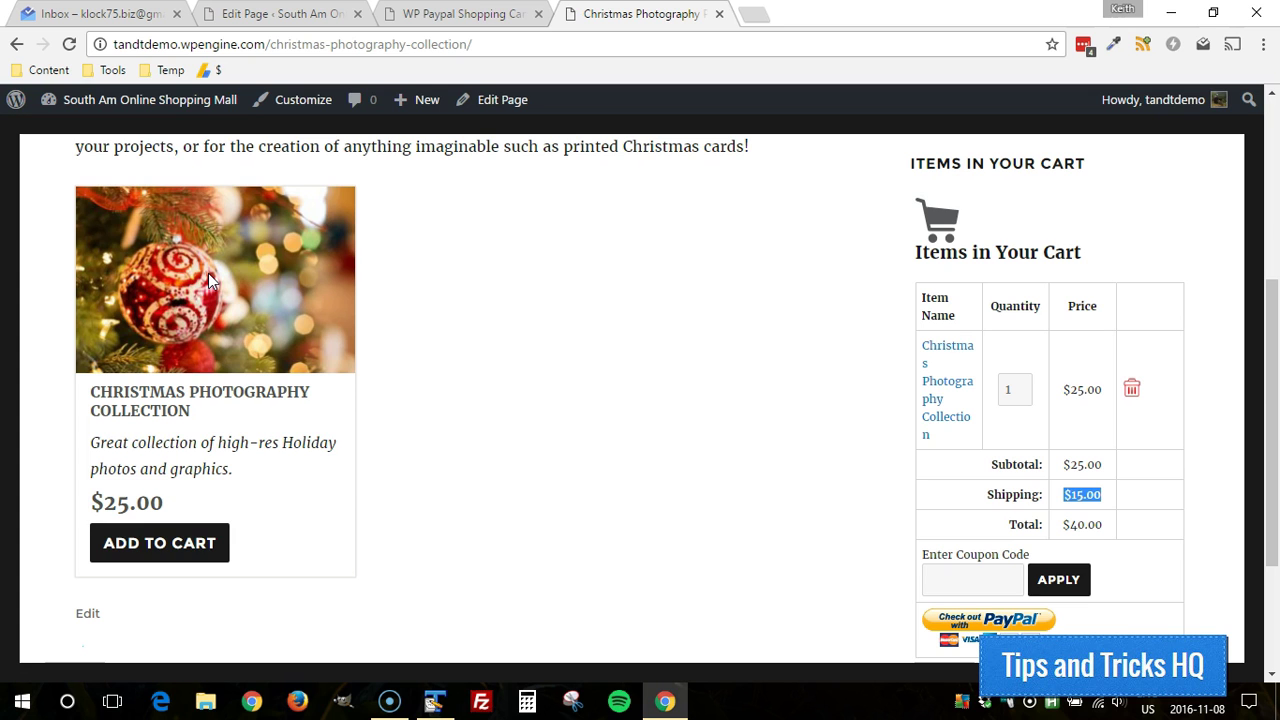
pyautogui.scroll(2, 142, 248)
pyautogui.scroll(2, 142, 252)
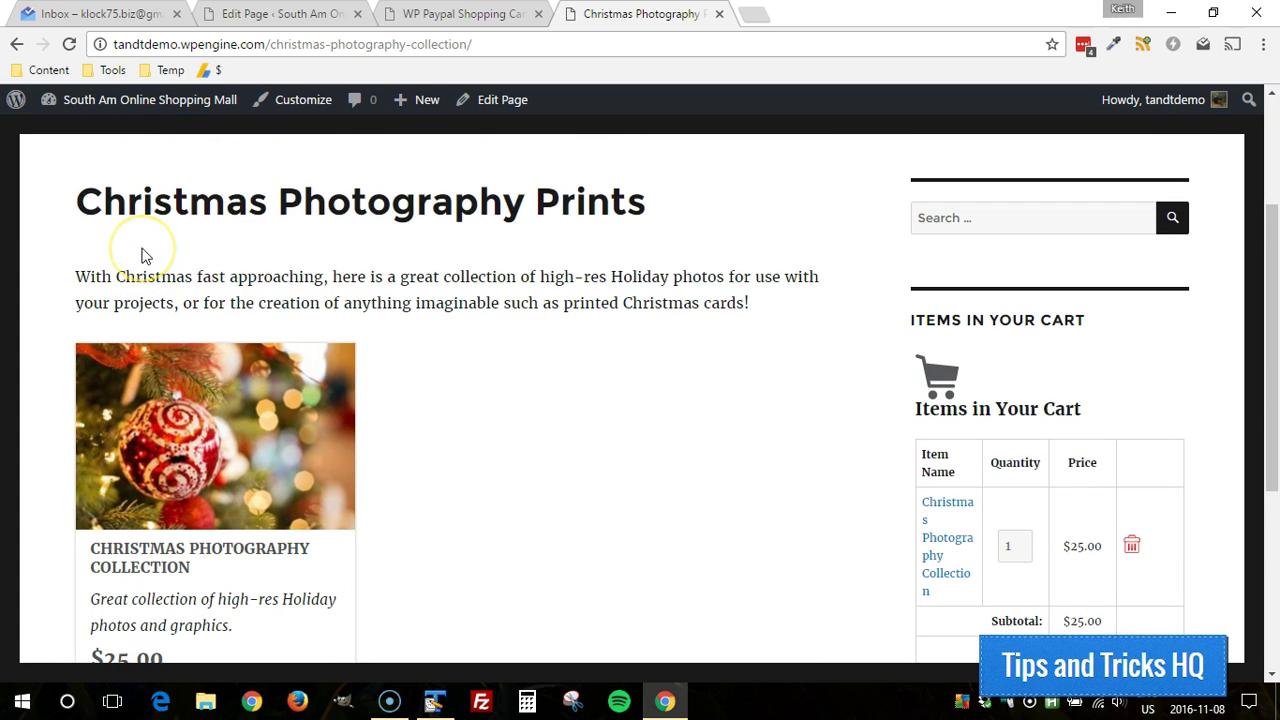
pyautogui.scroll(-2, 142, 255)
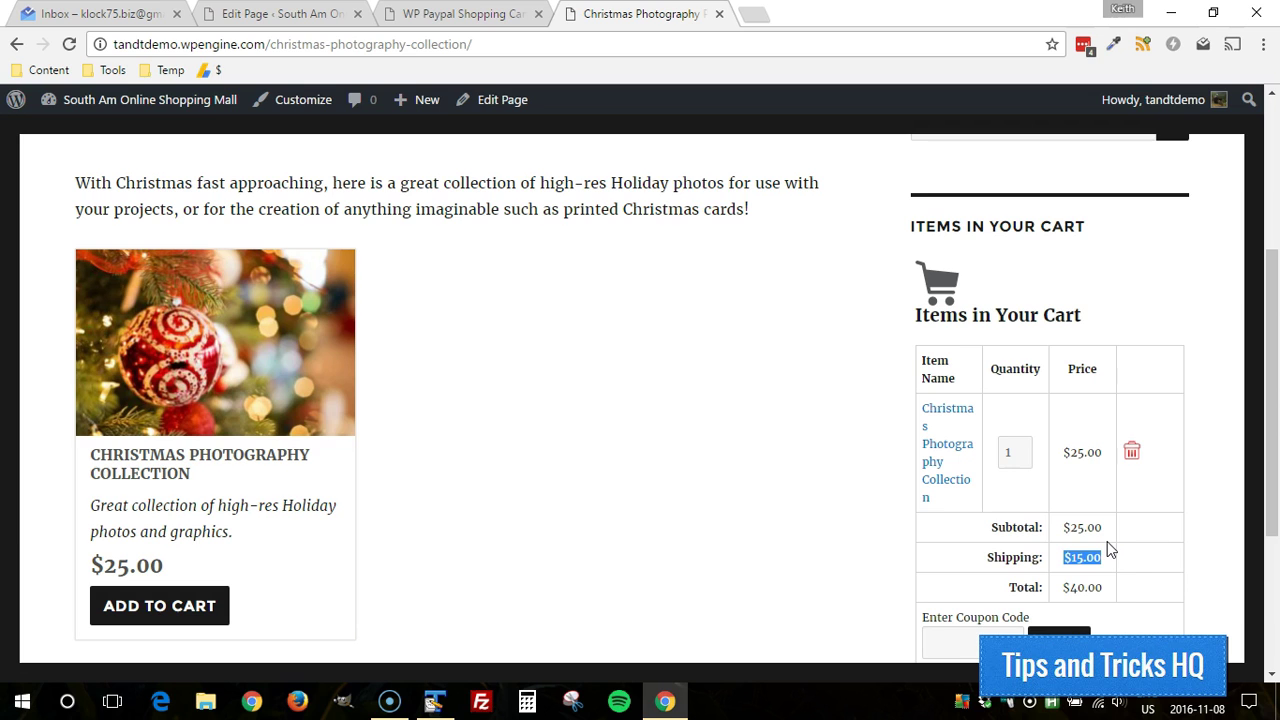
pyautogui.moveTo(1063, 452); pyautogui.dragTo(1098, 453)
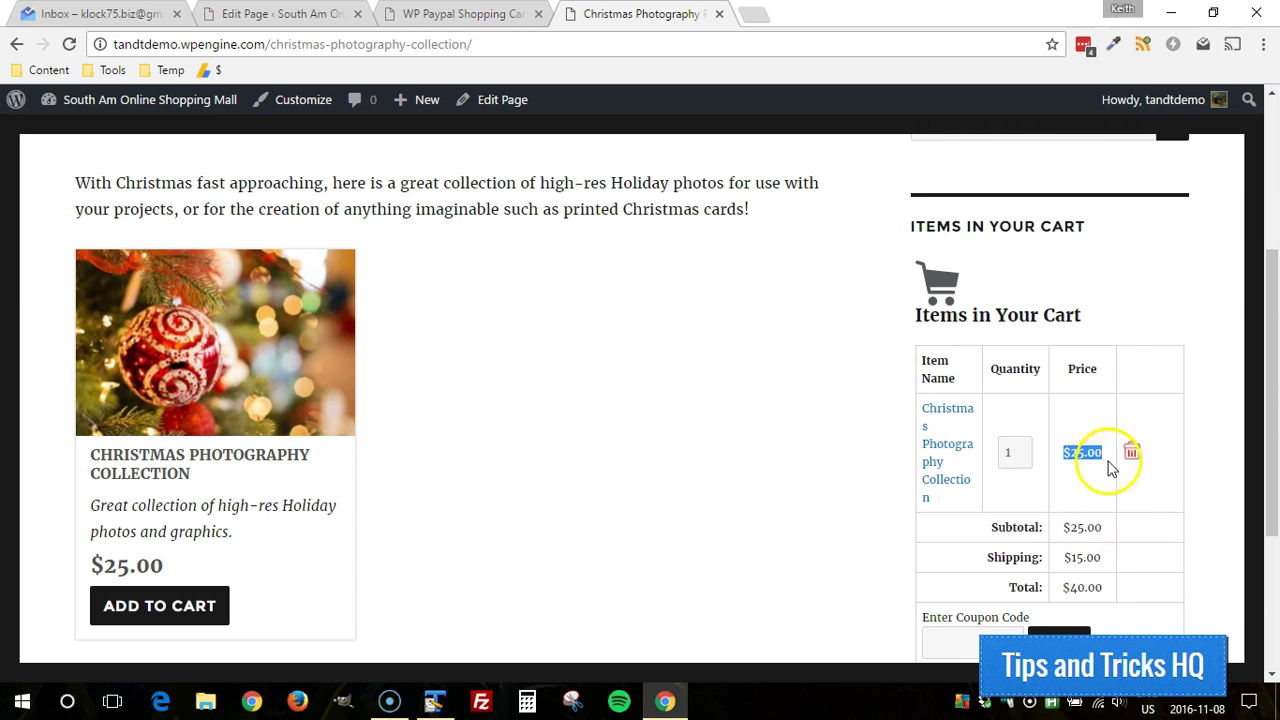
# - Empty the cart and load the Christmas Photography Prints page again from its plain address
pyautogui.click(1131, 452)
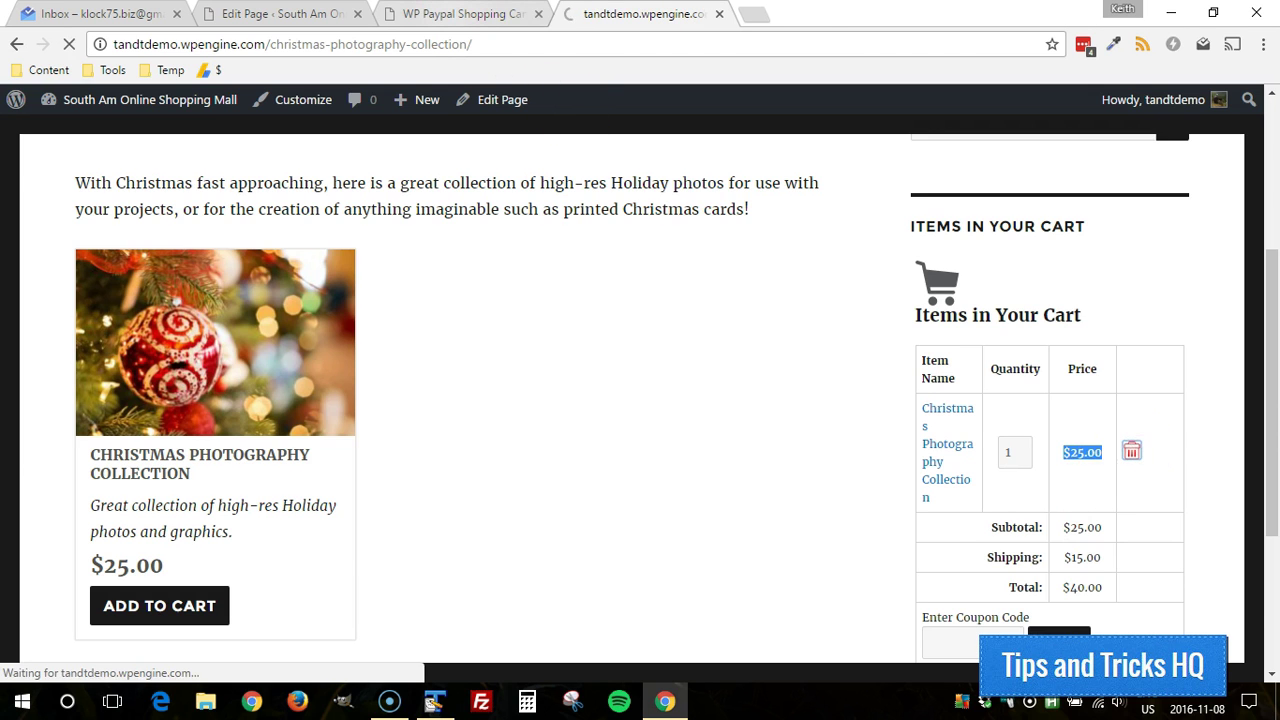
pyautogui.click(440, 47)
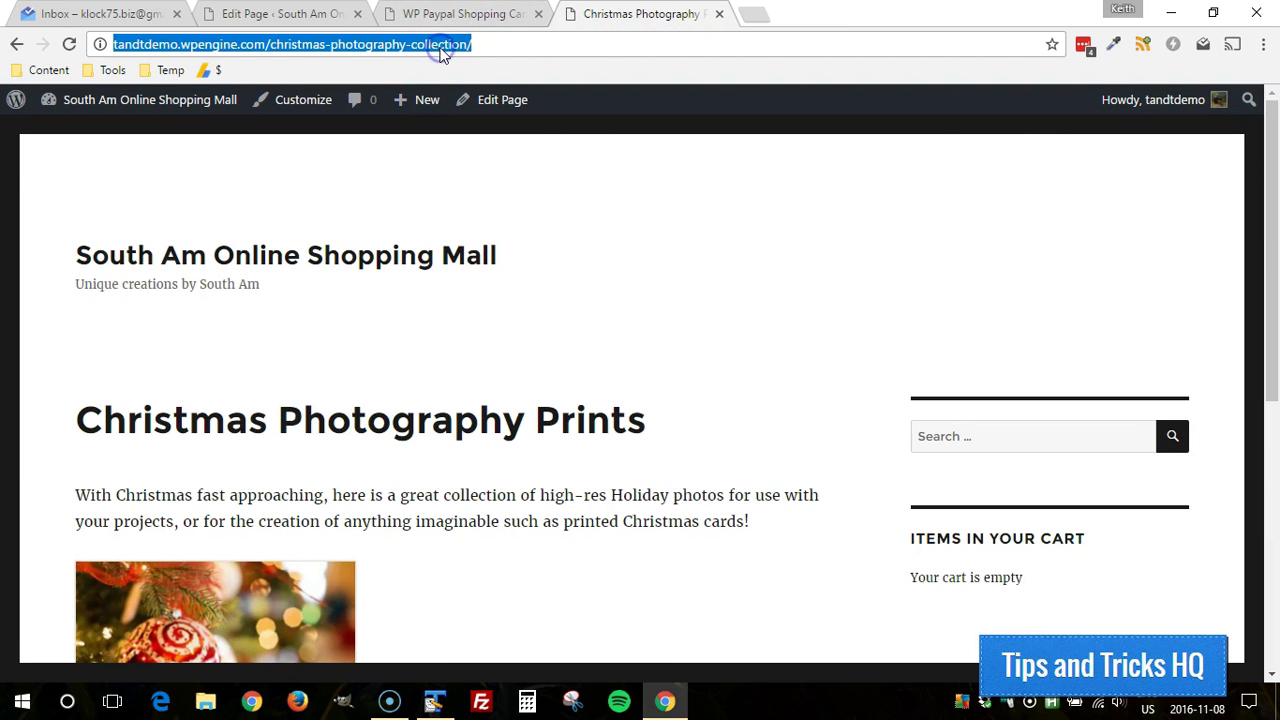
pyautogui.press('Return')
# - Set Free Shipping for Orders Over to 20 in the WP Shopping Cart general settings and save the options
pyautogui.click(444, 20)
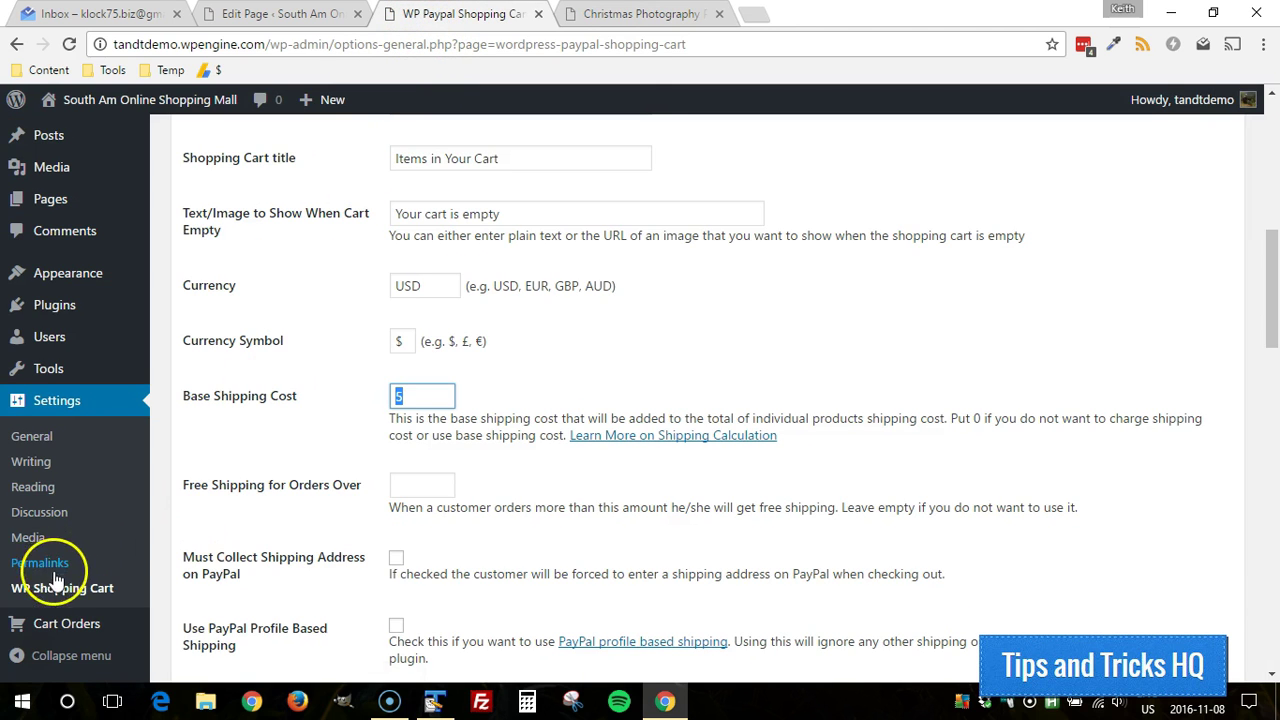
pyautogui.scroll(1, 372, 357)
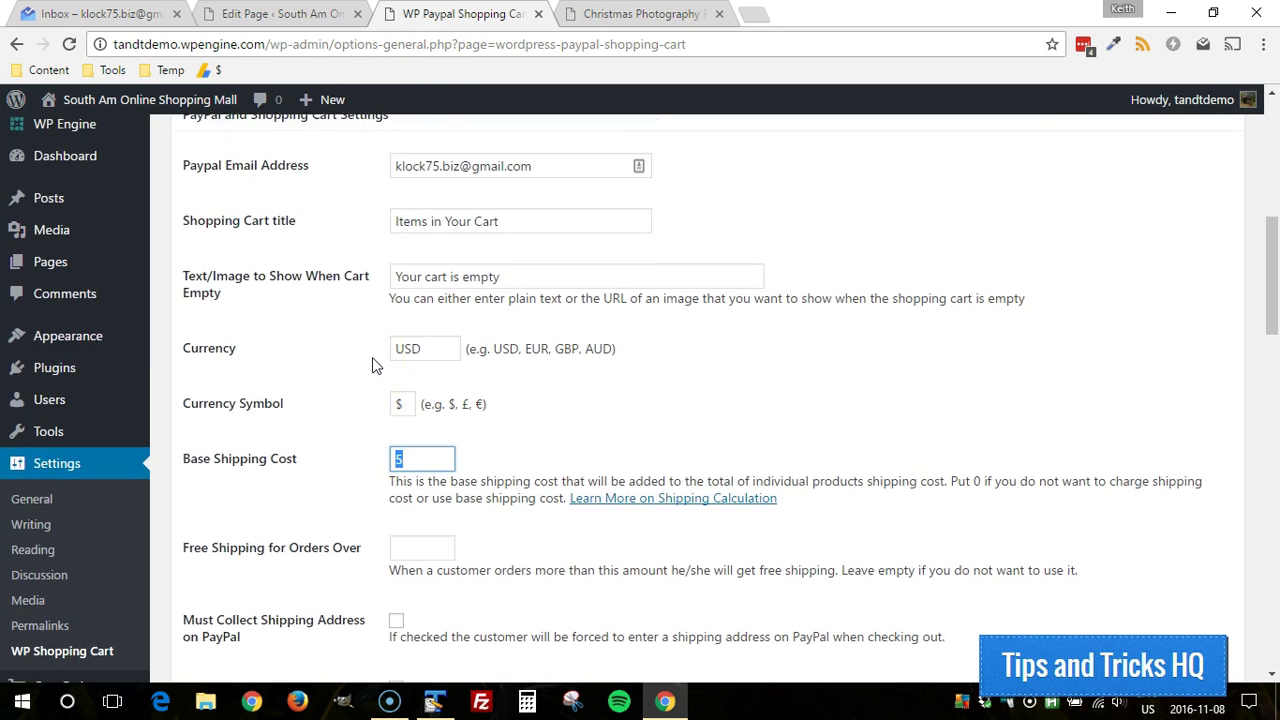
pyautogui.scroll(-1, 372, 357)
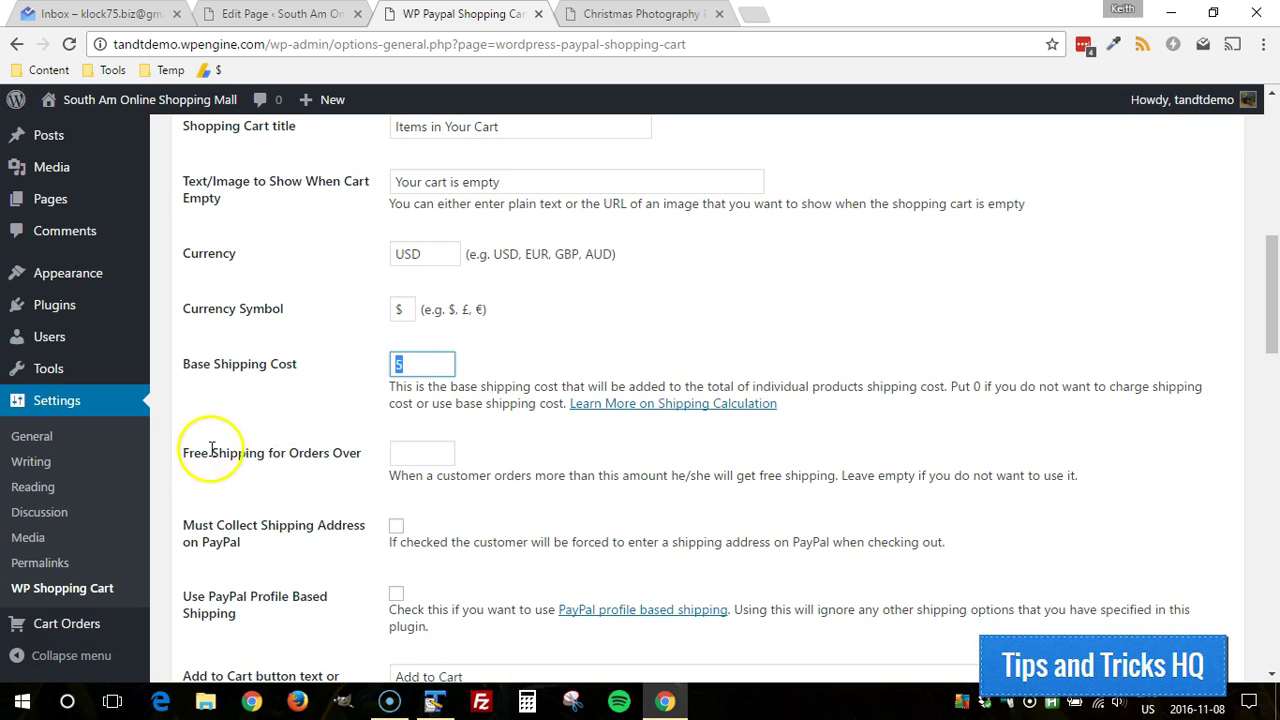
pyautogui.click(410, 453)
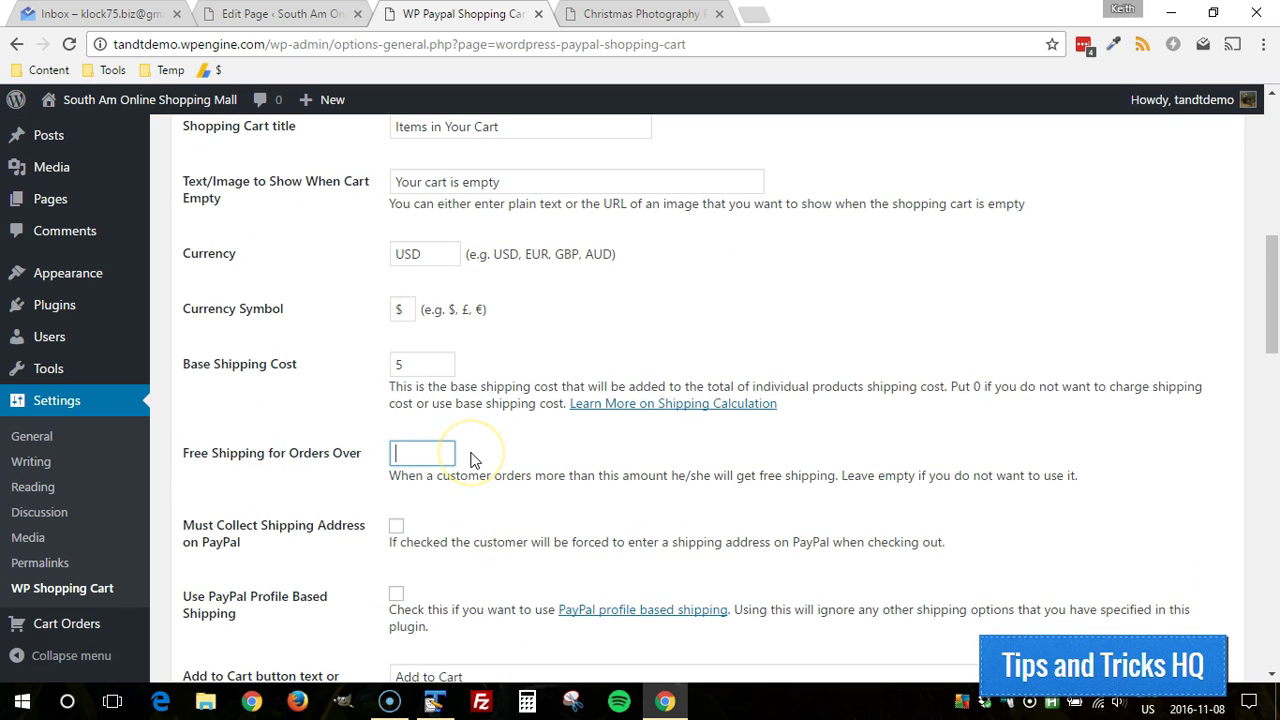
pyautogui.write('20')
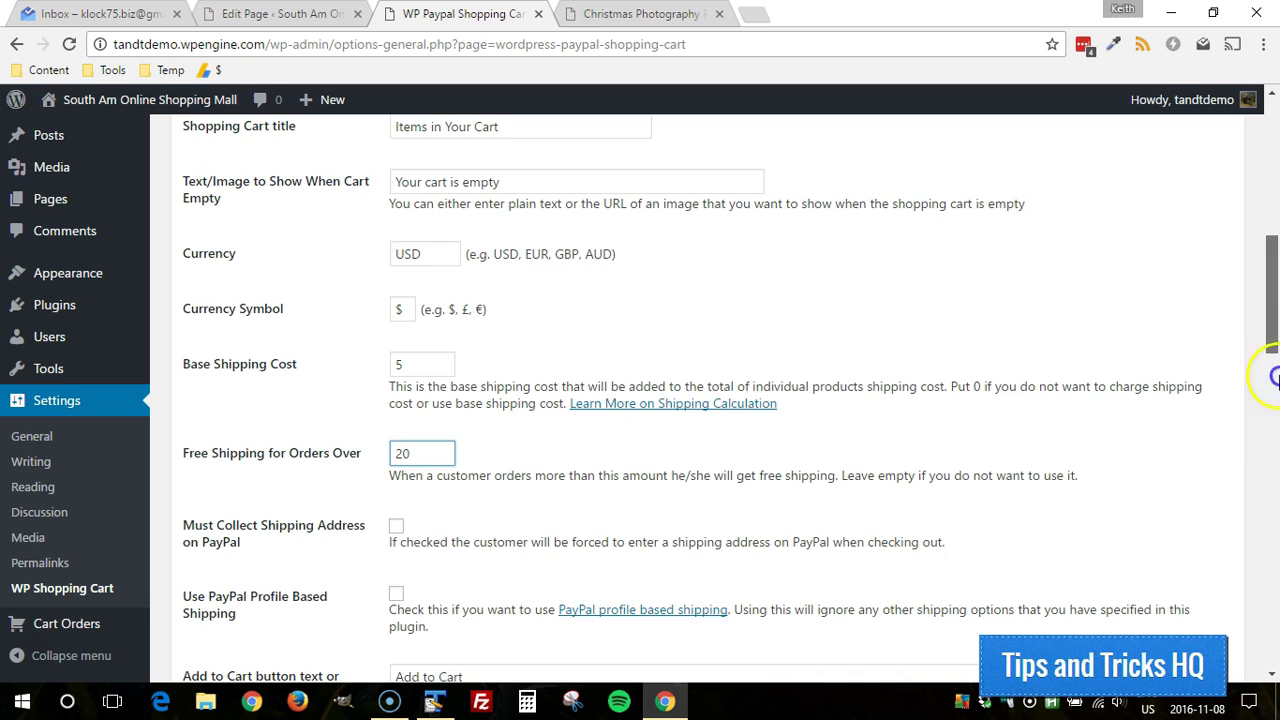
pyautogui.click(1276, 603)
pyautogui.click(1276, 603)
pyautogui.click(232, 497)
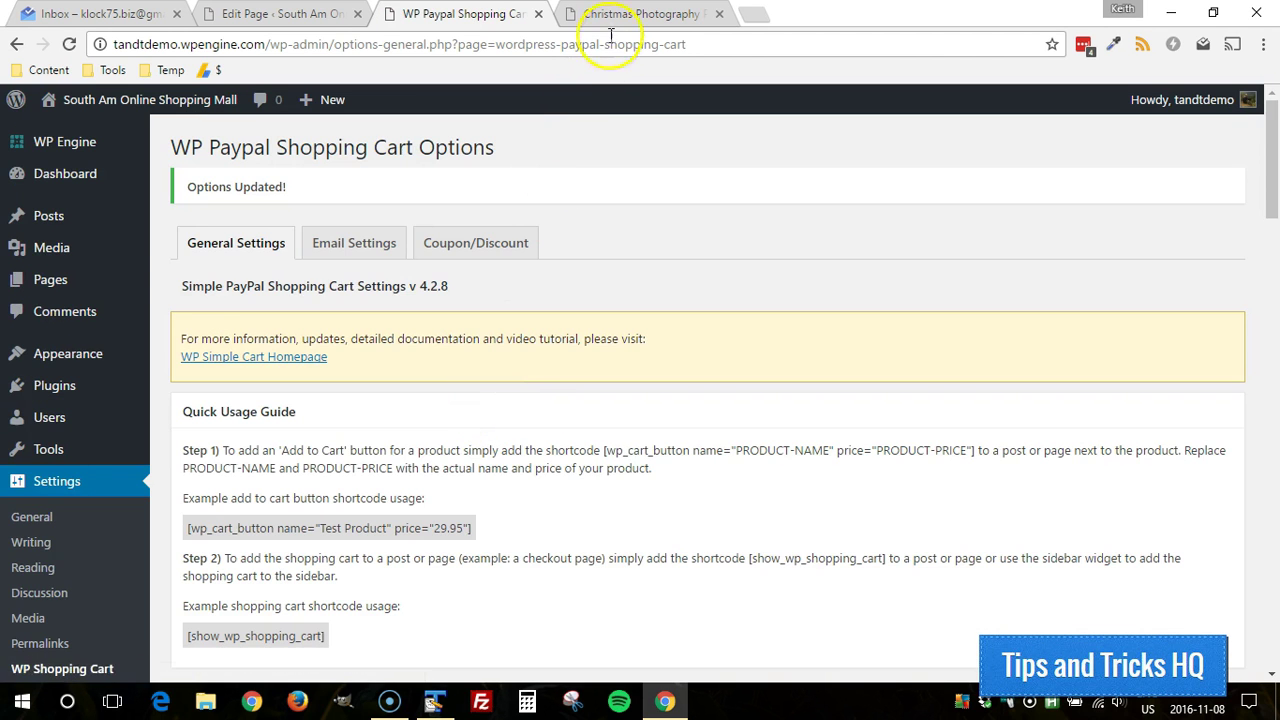
# - Reload the live Christmas Photography Prints page and add the Christmas Photography Collection to the cart to test the free-shipping threshold
pyautogui.click(625, 14)
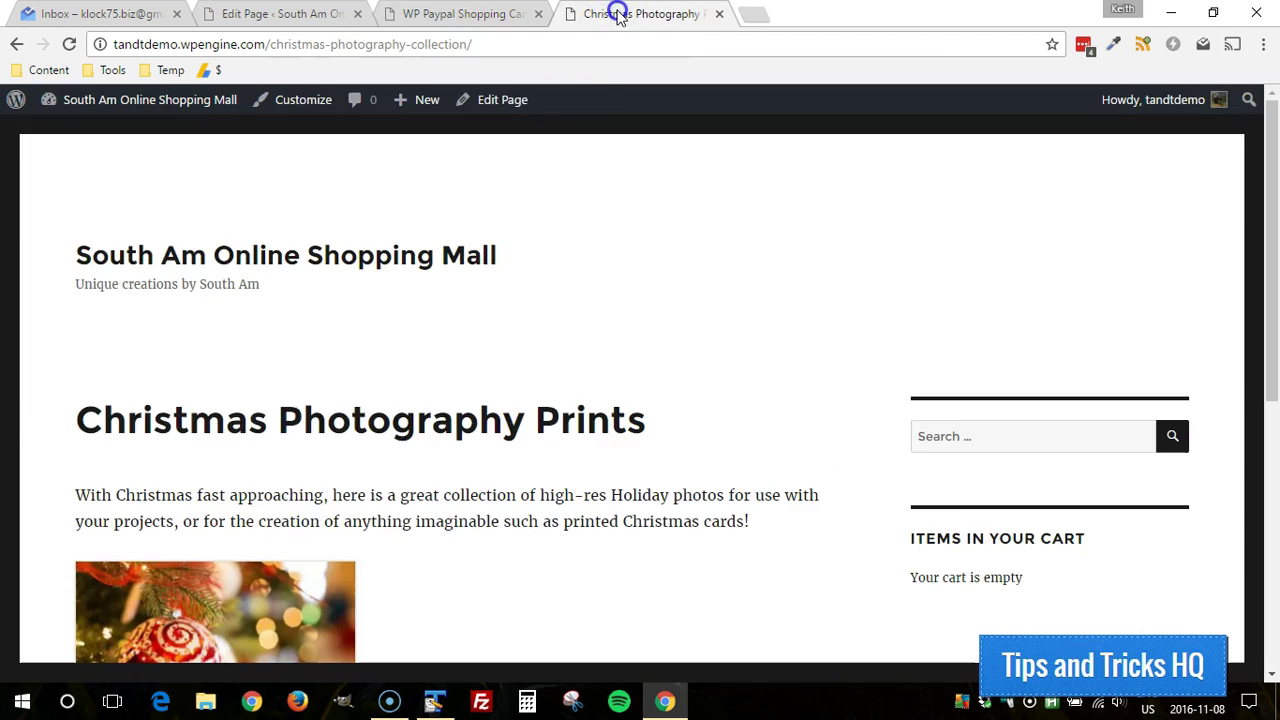
pyautogui.click(70, 44)
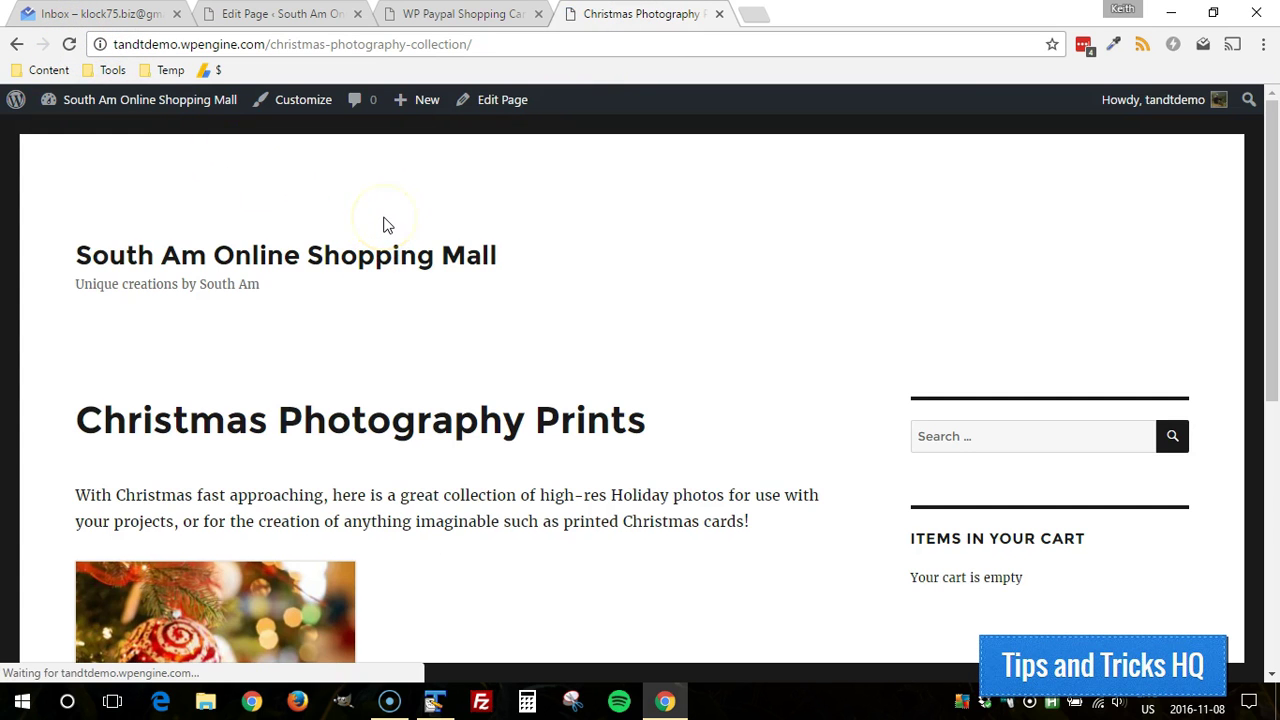
pyautogui.scroll(-4, 386, 224)
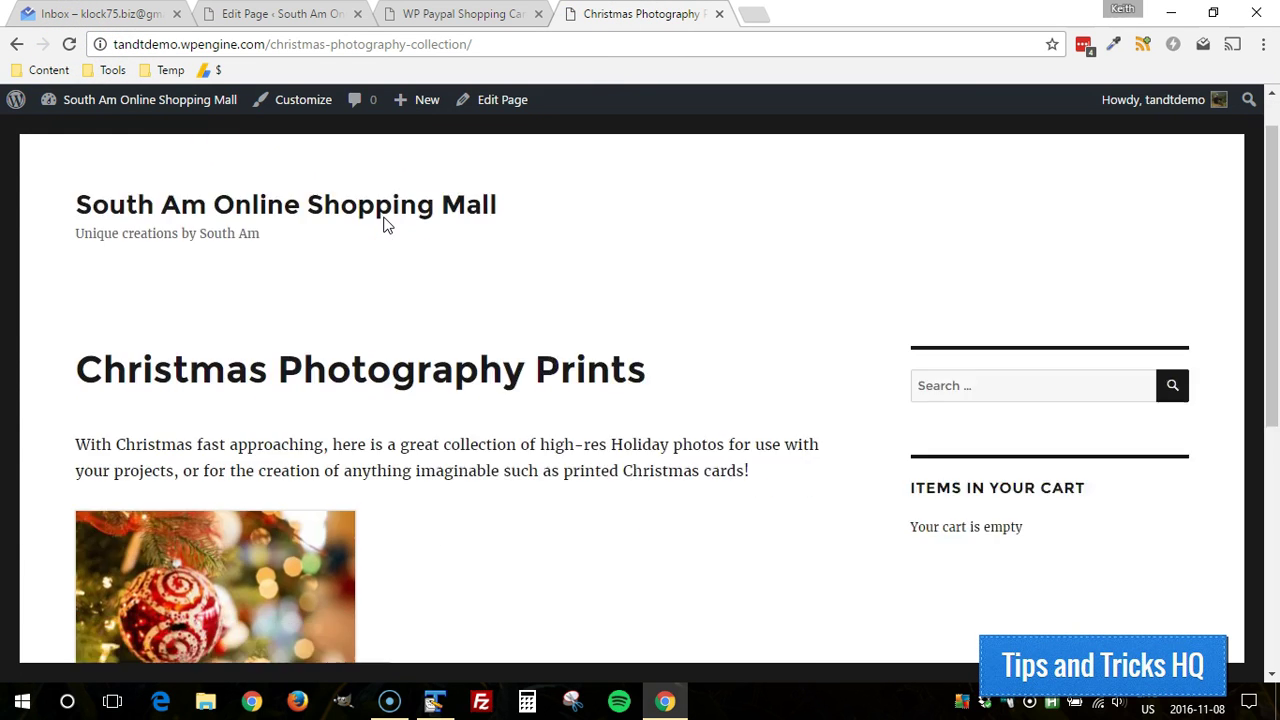
pyautogui.click(152, 548)
pyautogui.scroll(-4, 903, 409)
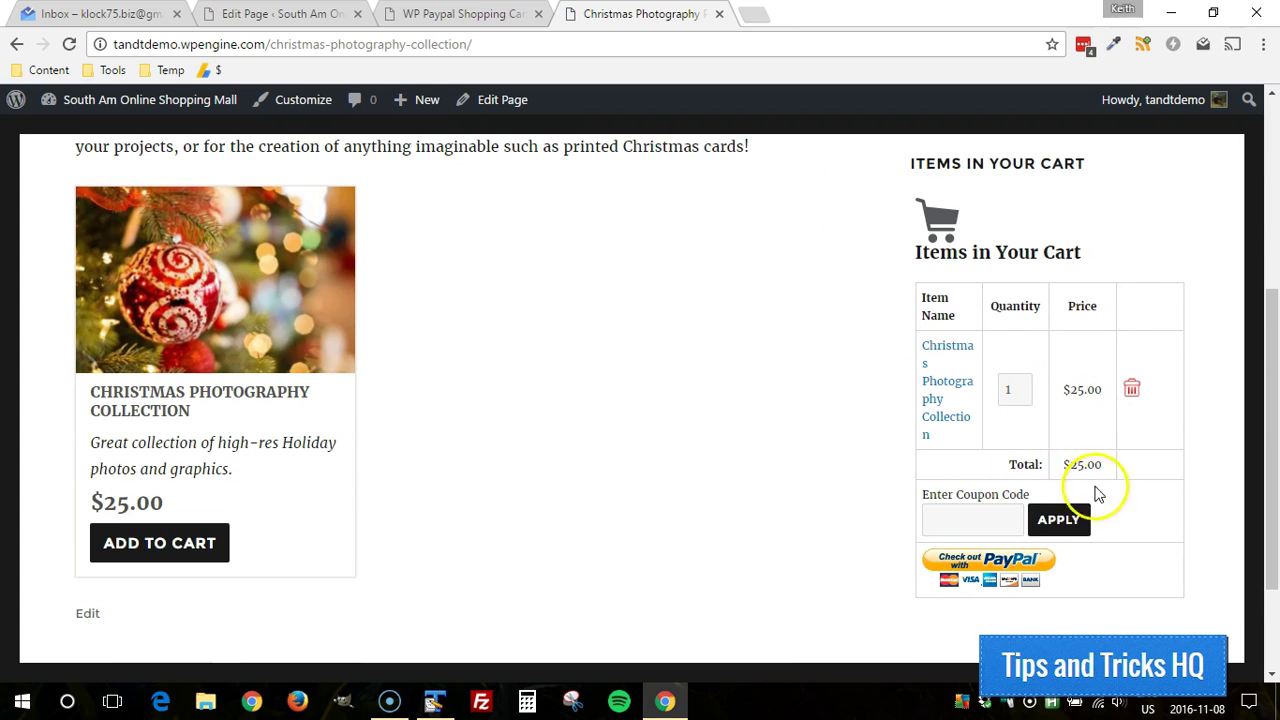
# - Remove the Christmas Photography Collection from the cart and load the product page again from its plain address
pyautogui.click(1137, 393)
pyautogui.click(510, 47)
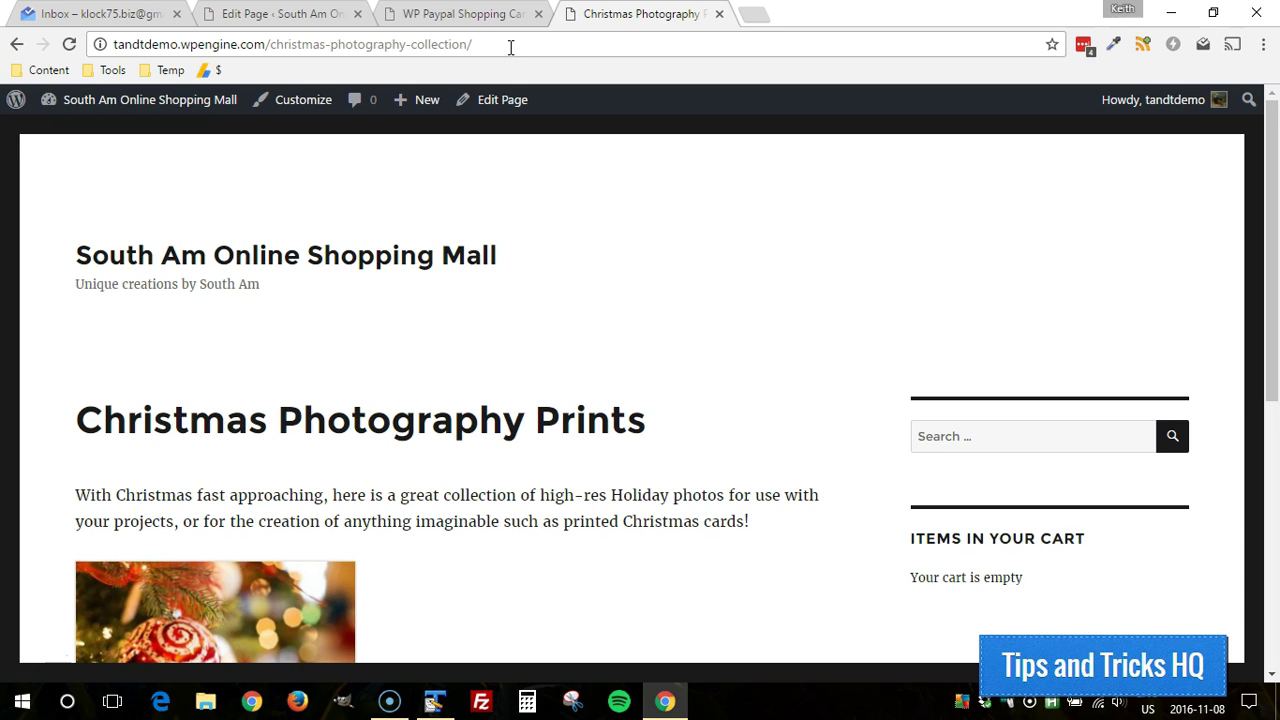
# - Enable Use PayPal Profile Based Shipping and Must Collect Shipping Address on PayPal in the WP Shopping Cart general settings
pyautogui.click(468, 16)
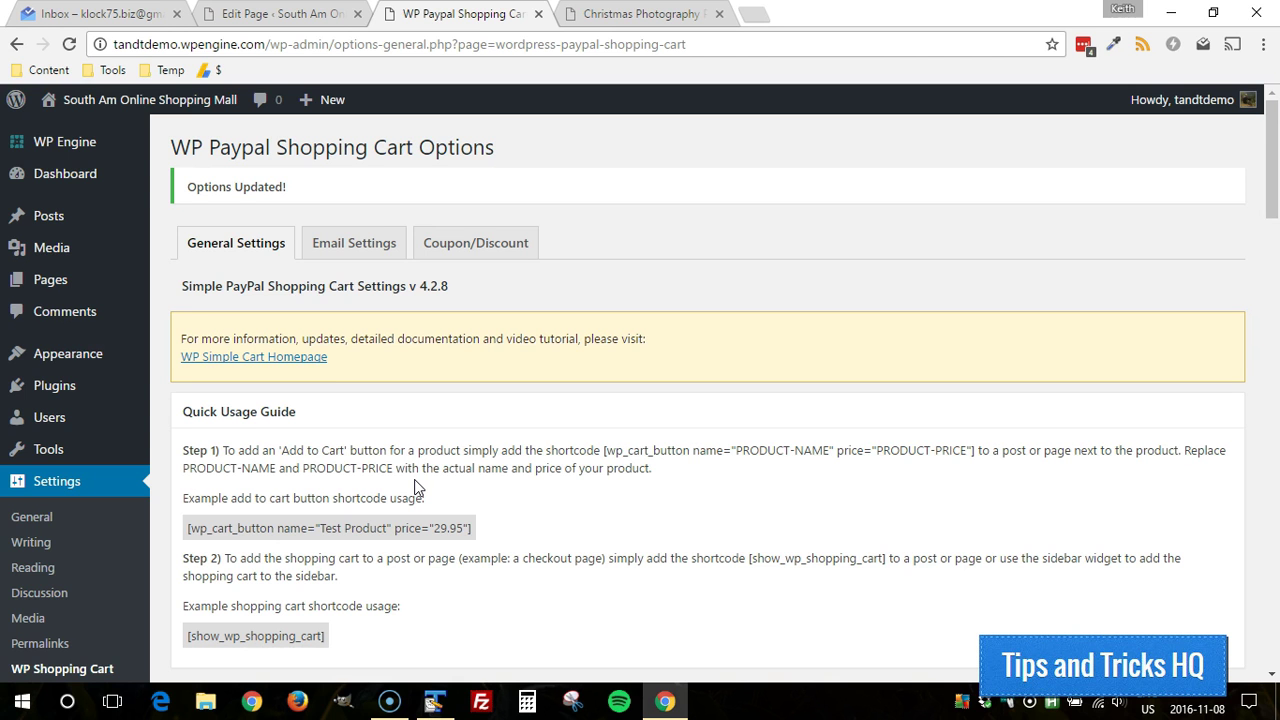
pyautogui.scroll(-3, 418, 465)
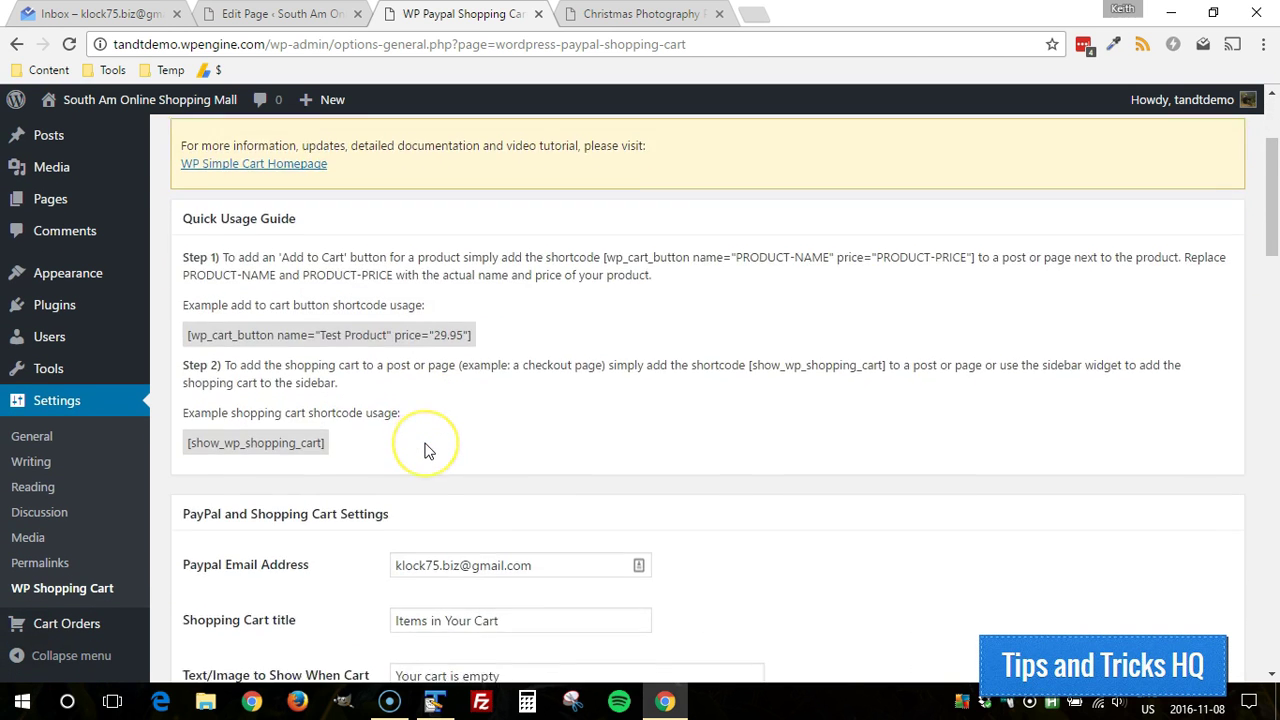
pyautogui.scroll(-2, 425, 450)
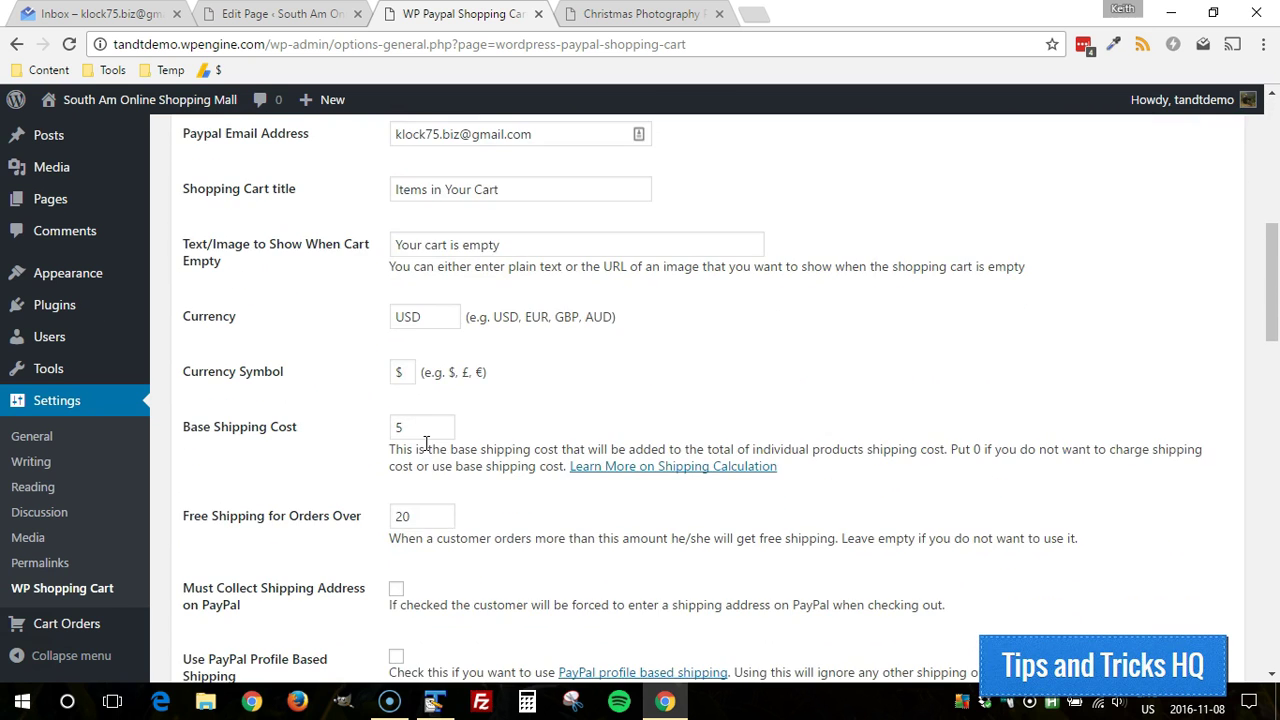
pyautogui.scroll(-1, 426, 445)
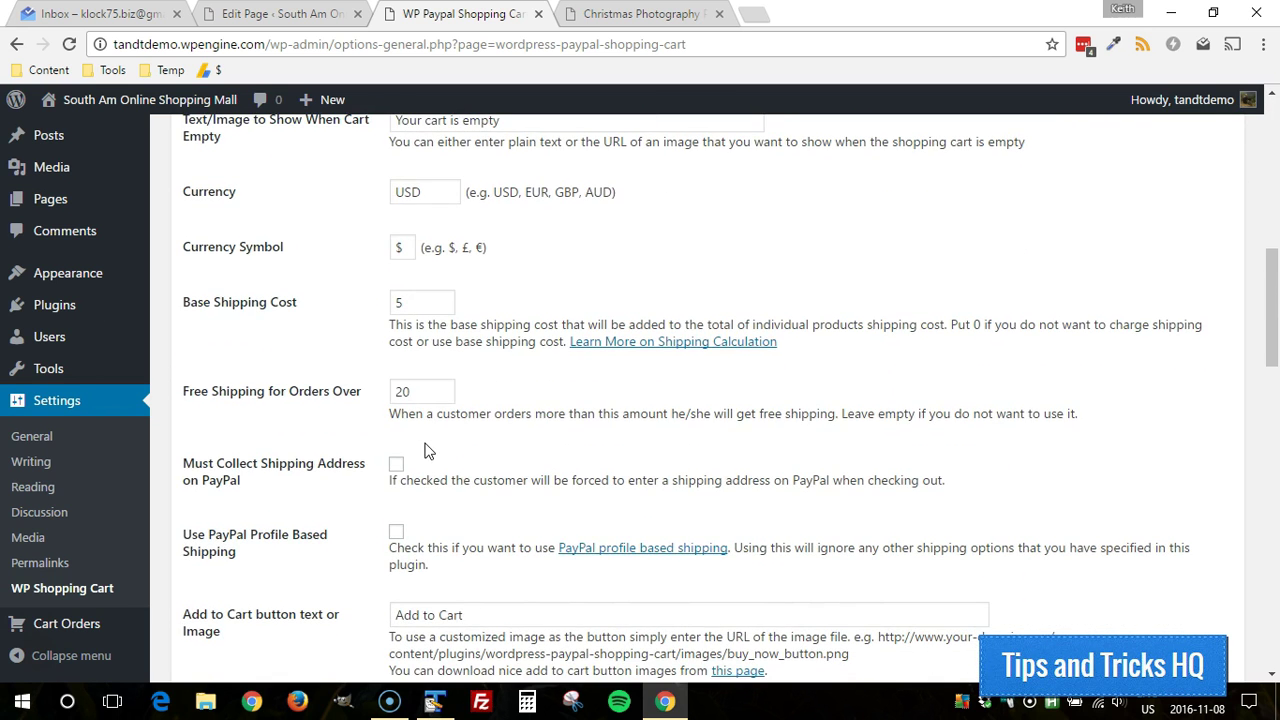
pyautogui.scroll(-1, 424, 450)
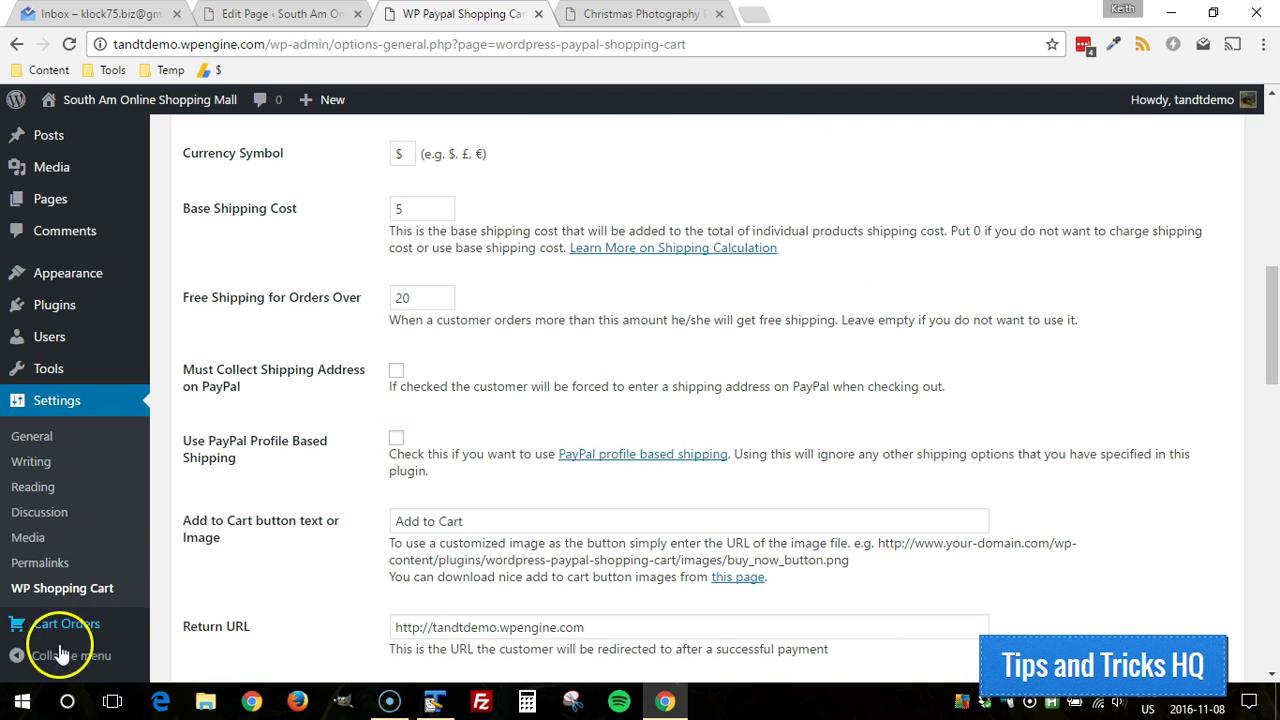
pyautogui.click(396, 439)
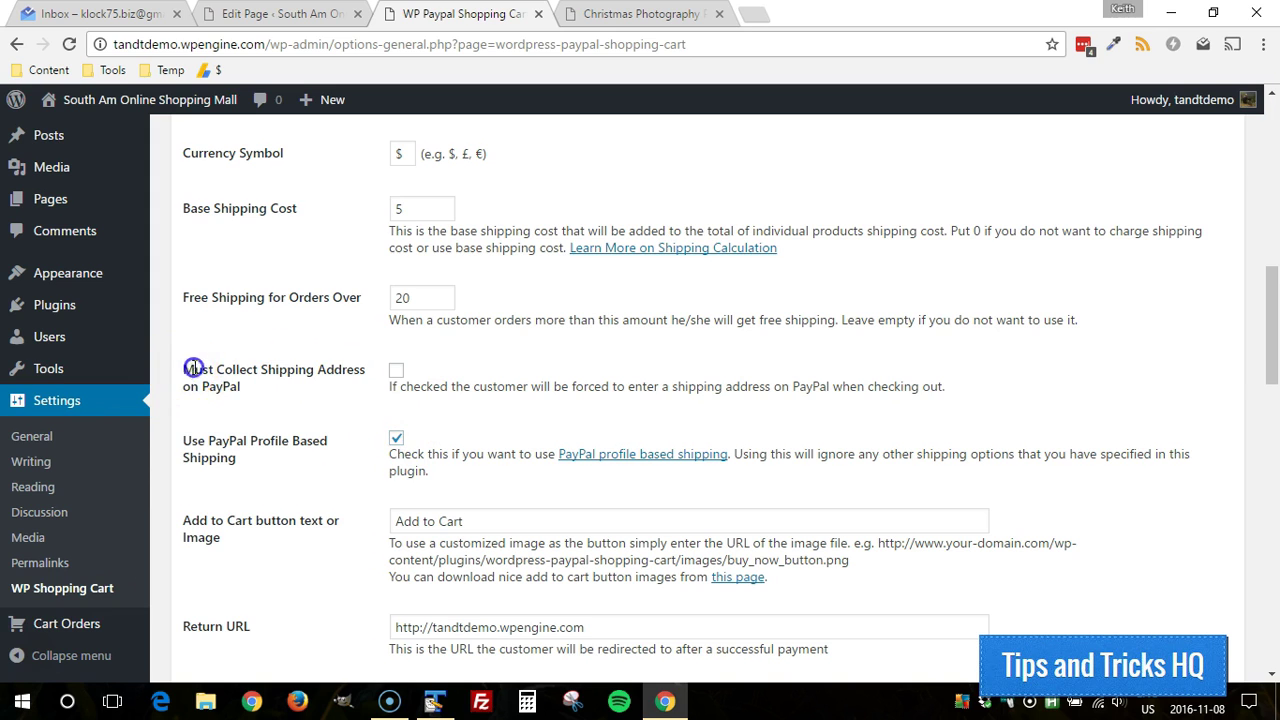
pyautogui.moveTo(184, 370); pyautogui.dragTo(240, 386)
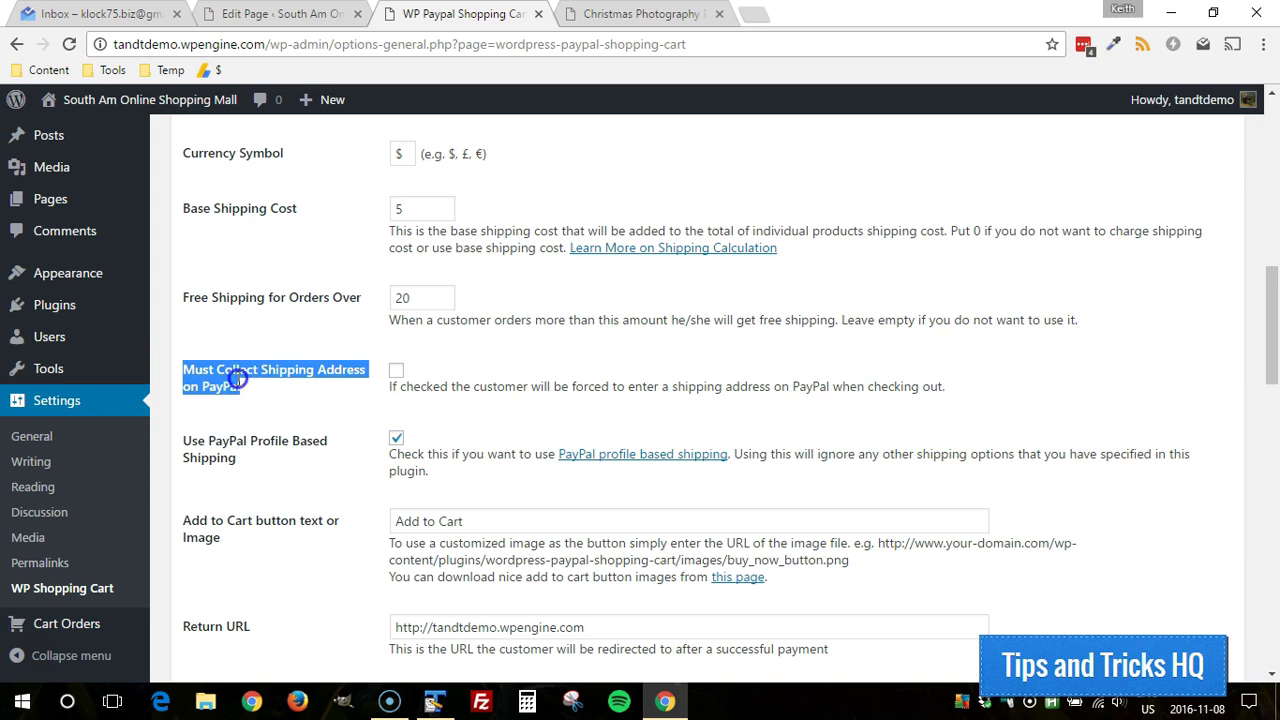
pyautogui.click(396, 370)
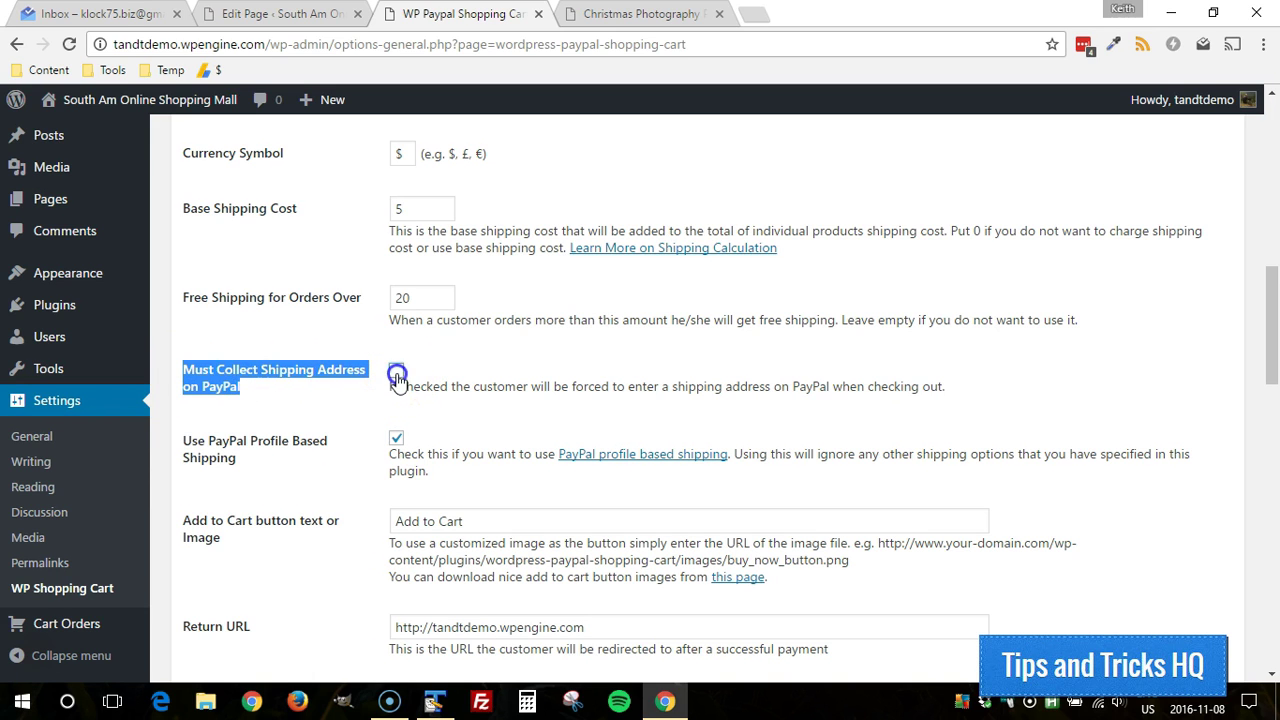
pyautogui.click(553, 375)
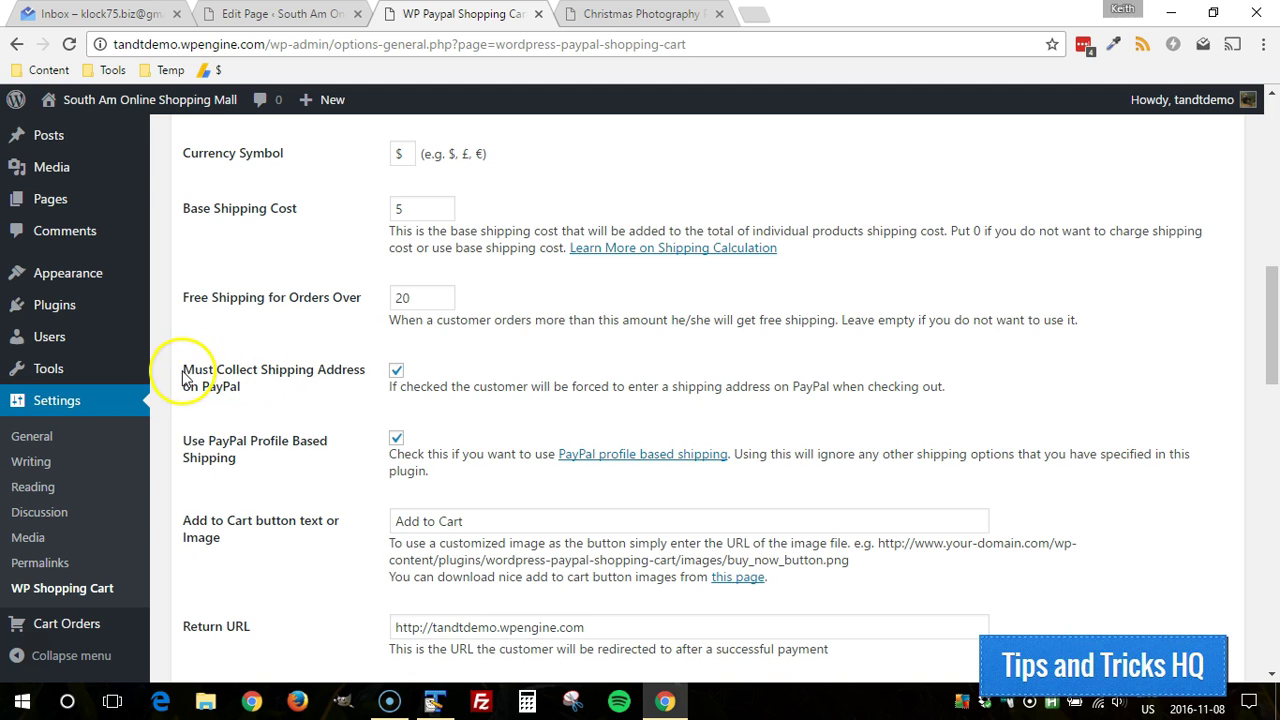
# - Review the PayPal shipping options, base shipping cost and free-shipping threshold, and save the cart options
pyautogui.moveTo(183, 370); pyautogui.dragTo(245, 382)
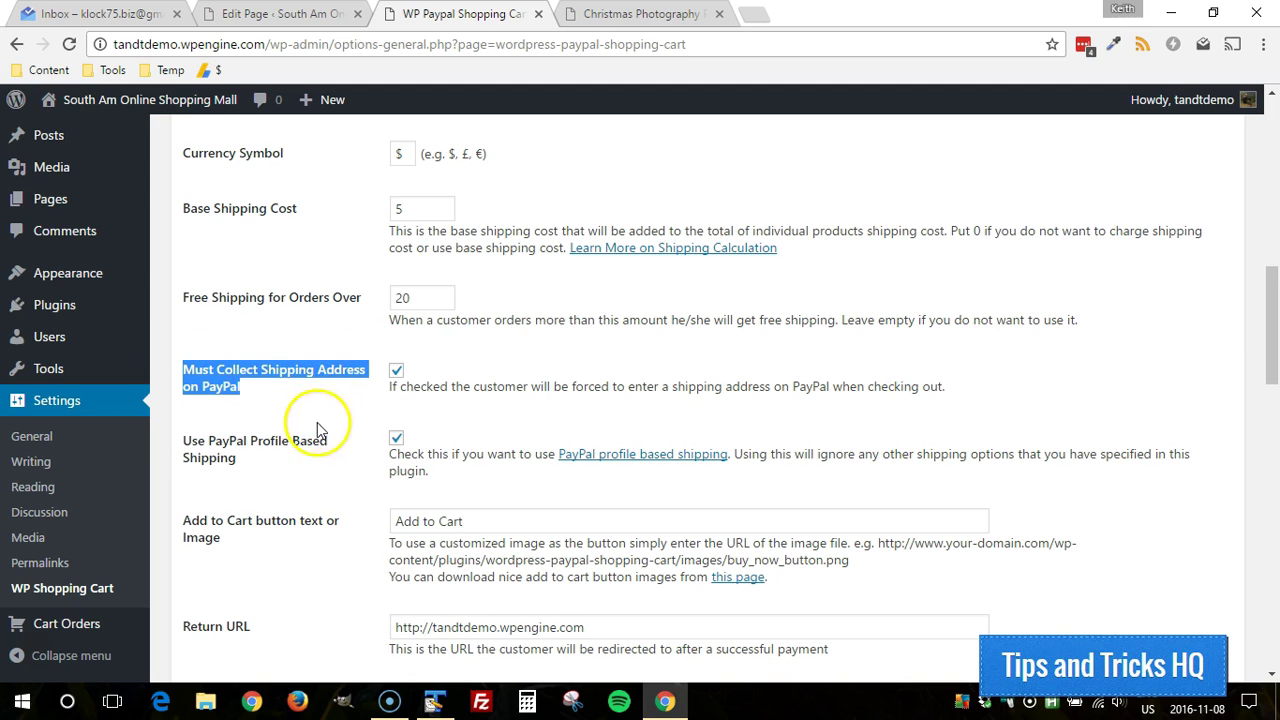
pyautogui.click(185, 441)
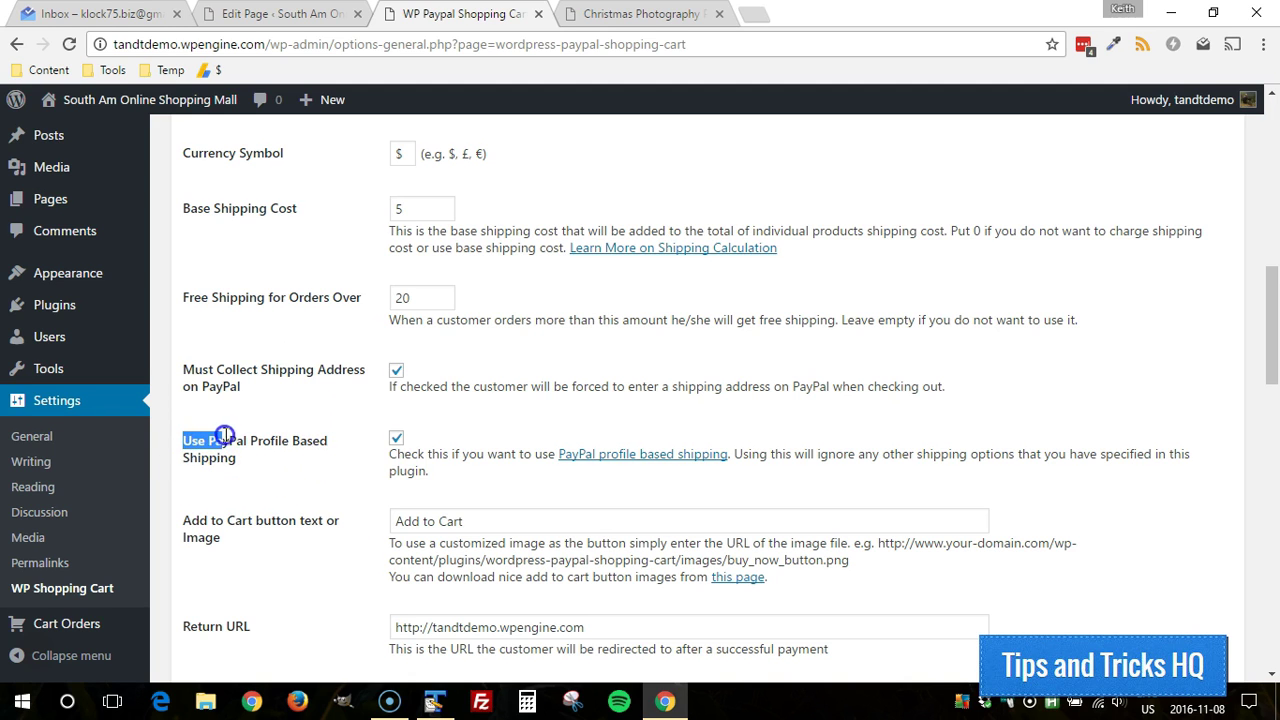
pyautogui.moveTo(227, 436); pyautogui.dragTo(239, 455)
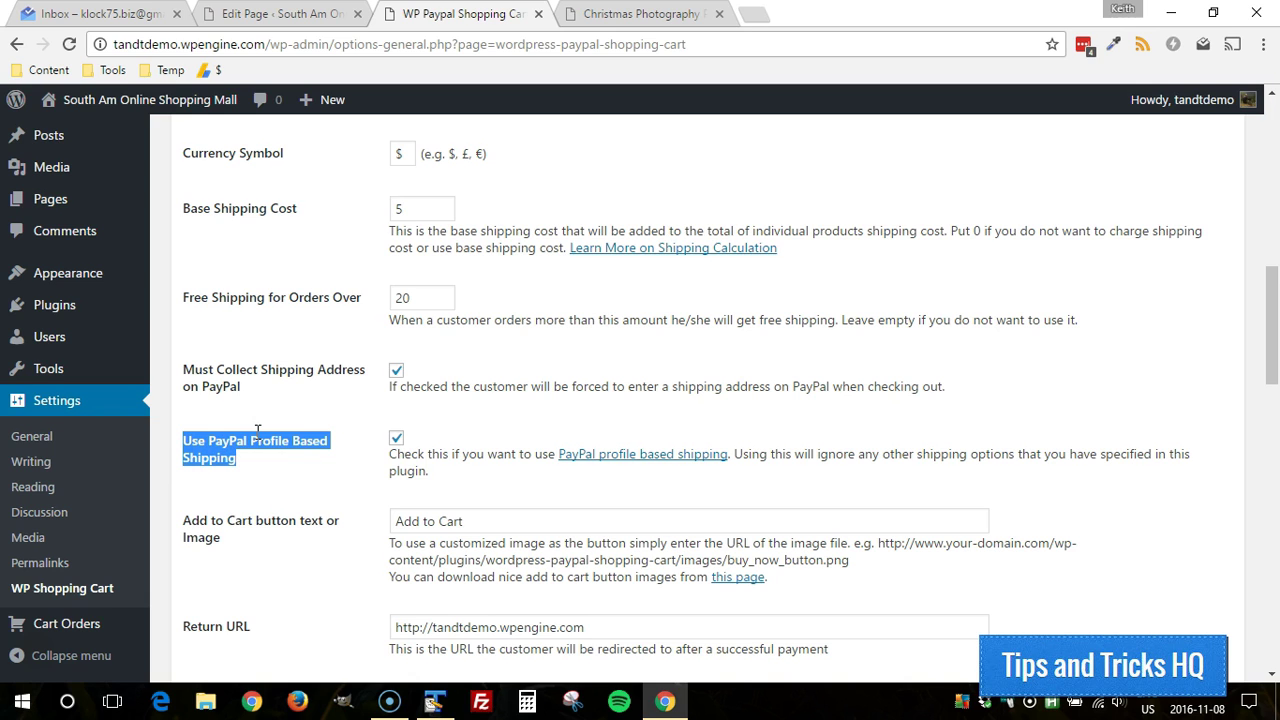
pyautogui.click(417, 297)
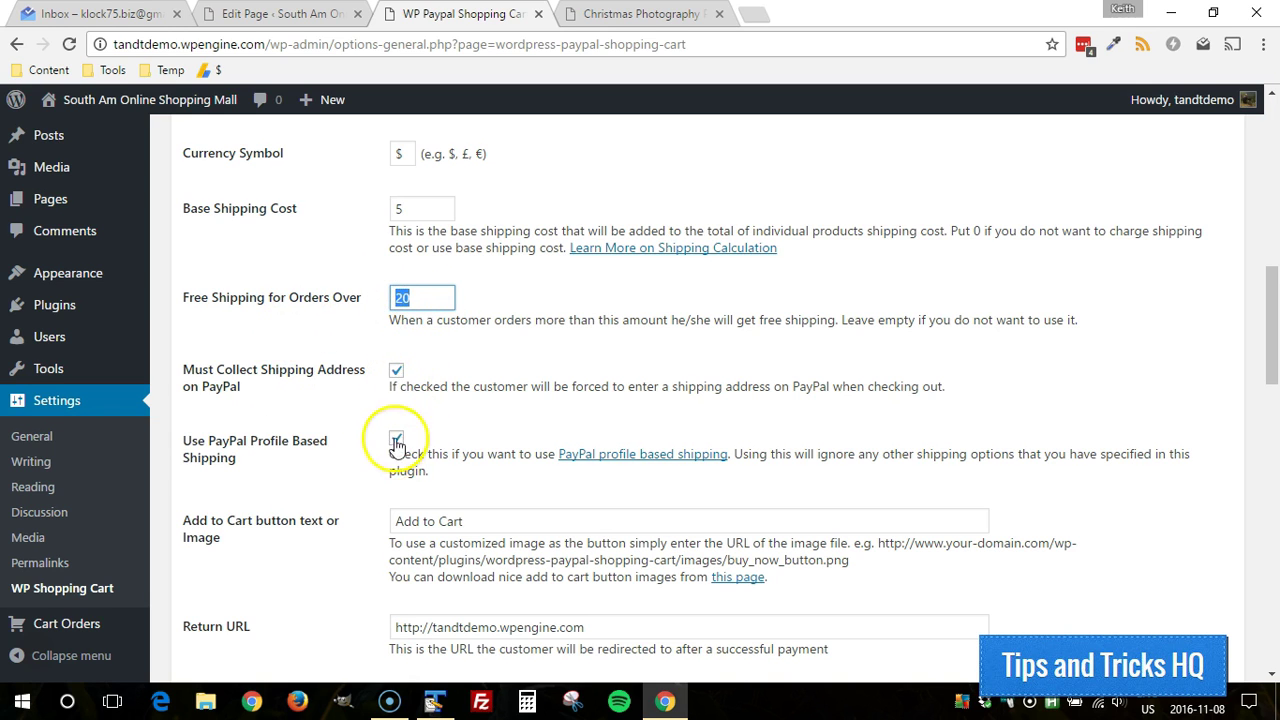
pyautogui.doubleClick(400, 206)
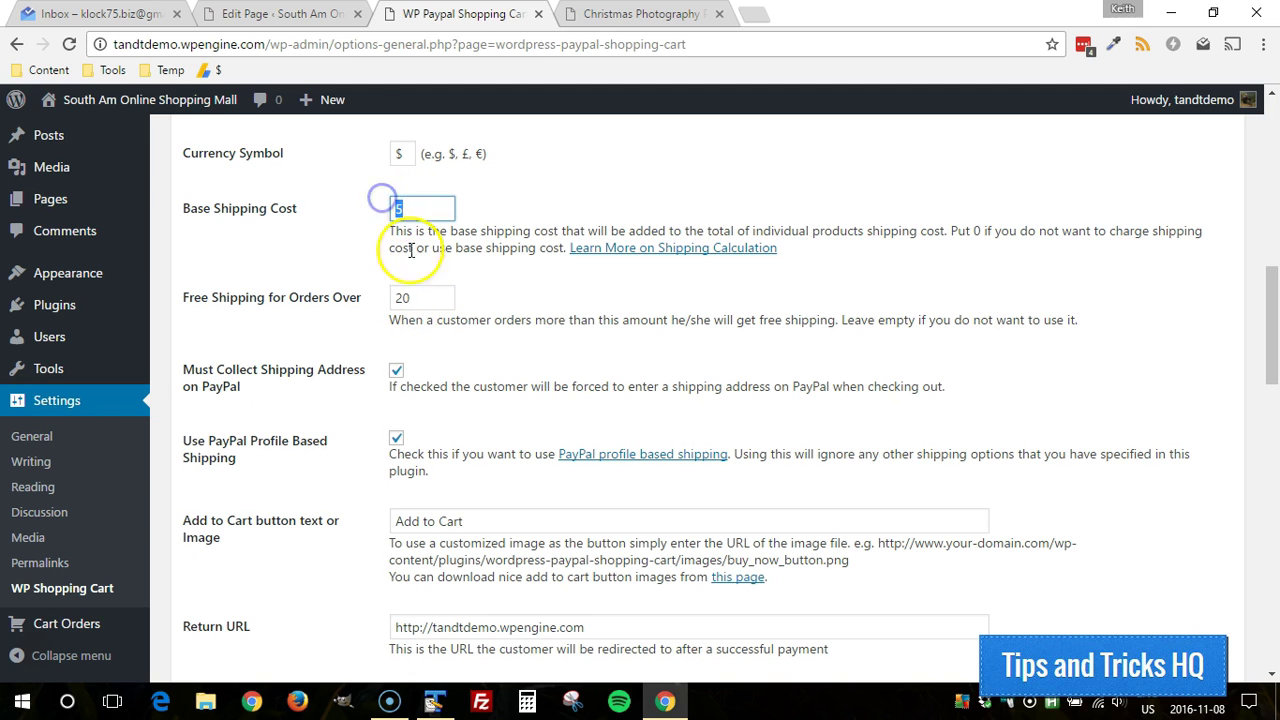
pyautogui.doubleClick(422, 300)
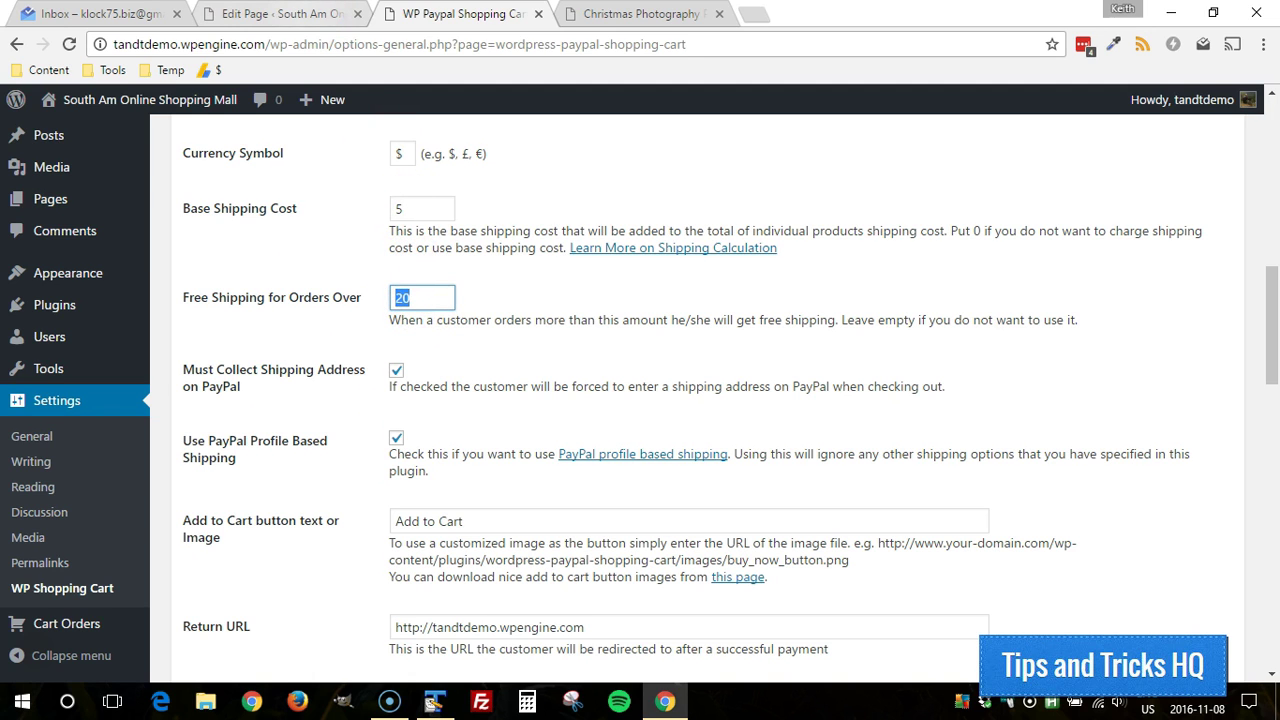
pyautogui.moveTo(1269, 343); pyautogui.dragTo(1268, 630)
pyautogui.click(224, 497)
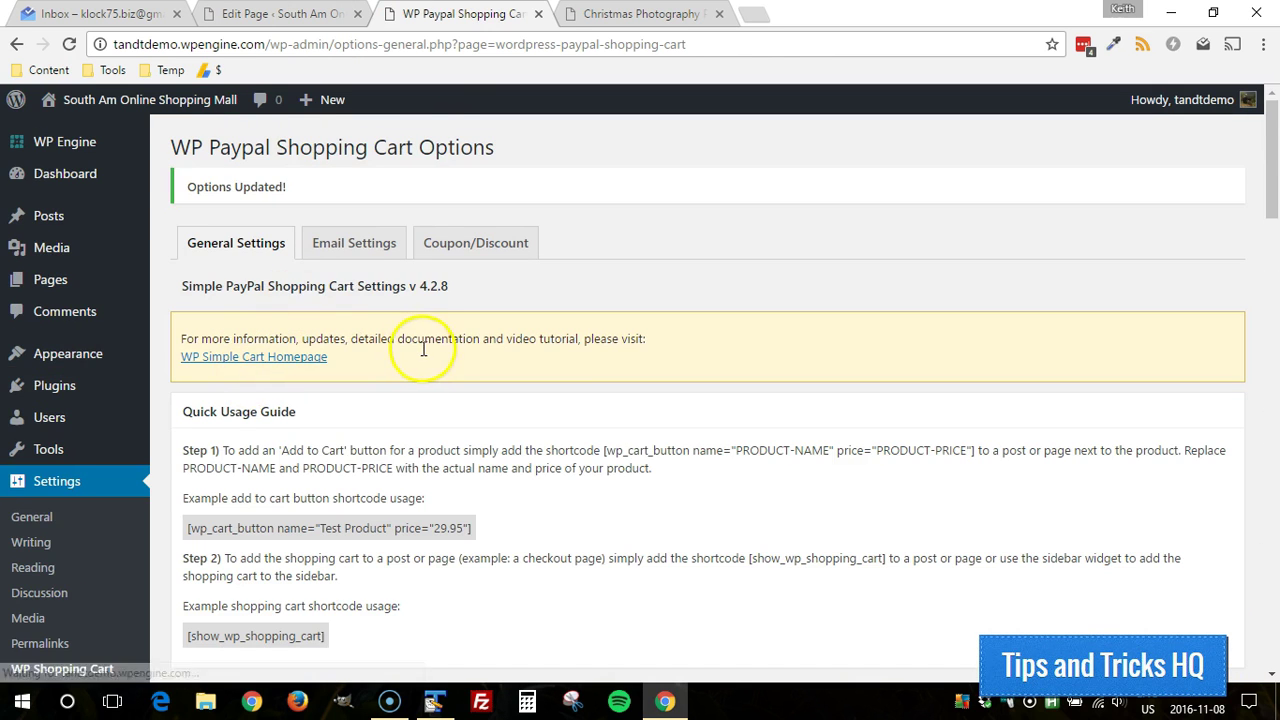
# - Check the saved Base Shipping Cost, Free Shipping for Orders Over and PayPal shipping settings
pyautogui.scroll(-3, 423, 352)
pyautogui.scroll(-3, 422, 362)
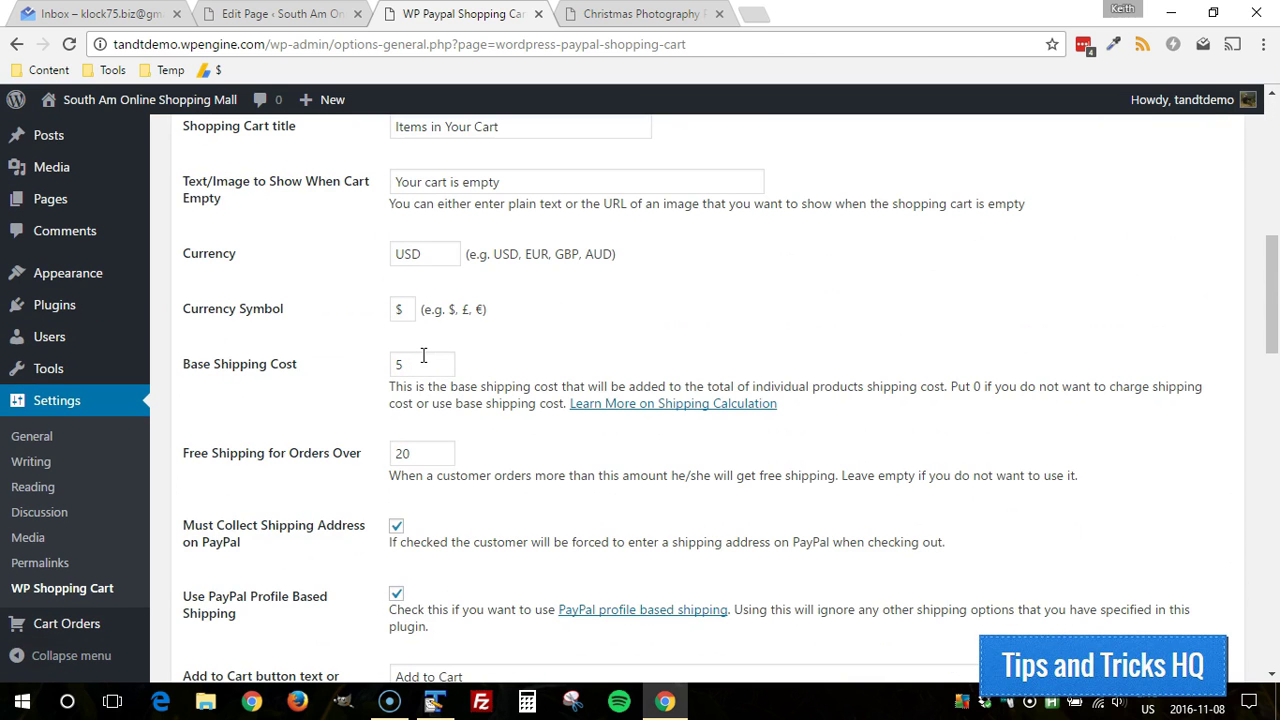
pyautogui.click(420, 362)
pyautogui.click(411, 446)
pyautogui.doubleClick(411, 446)
pyautogui.scroll(-1, 290, 540)
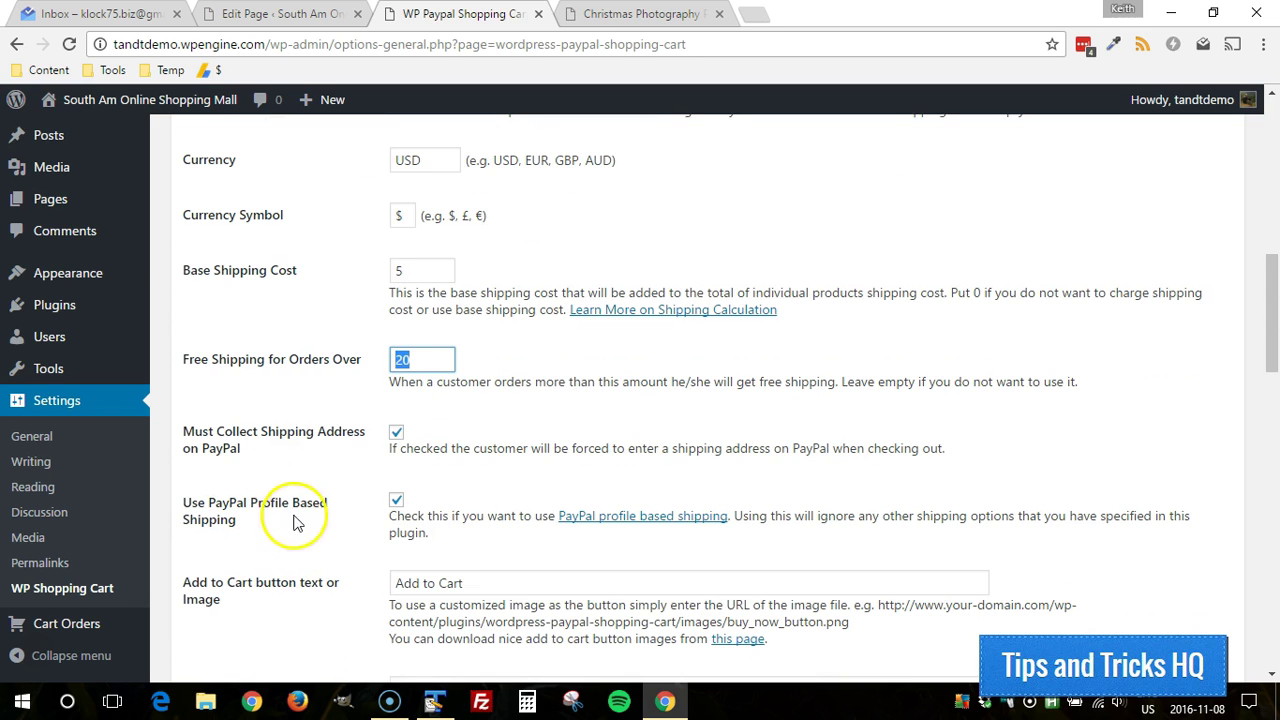